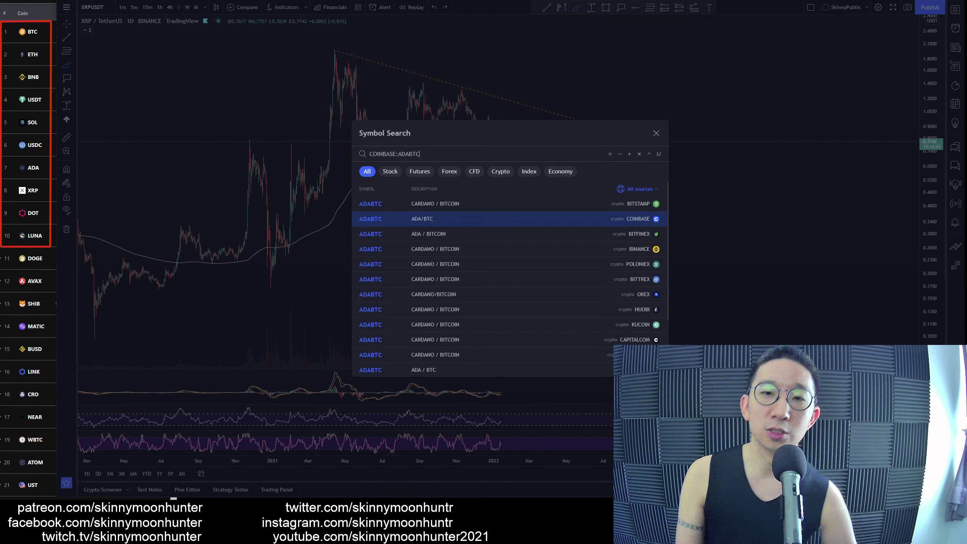
- Load the Cardano / Bitcoin (ADABTC) daily chart and discard a stray unfinished curve
key("Return")
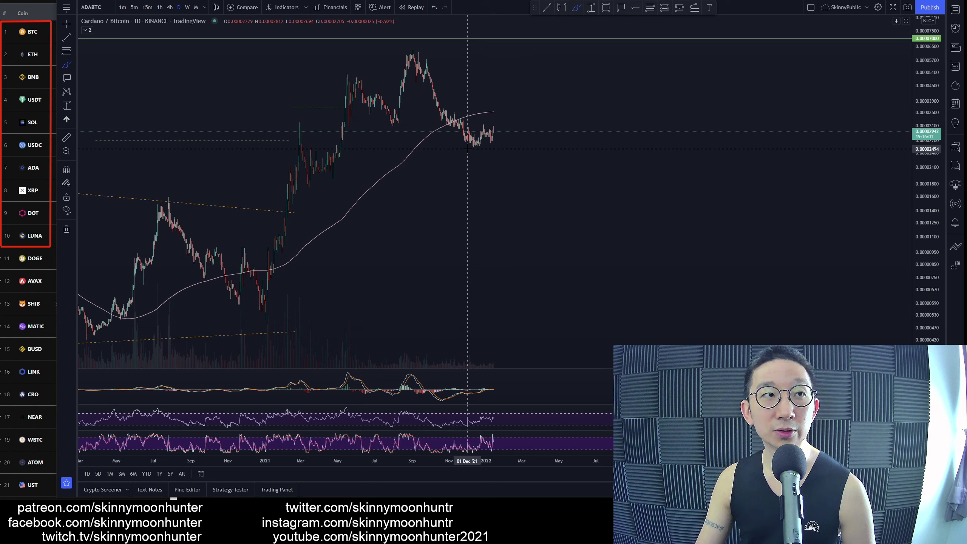
left_click(432, 136)
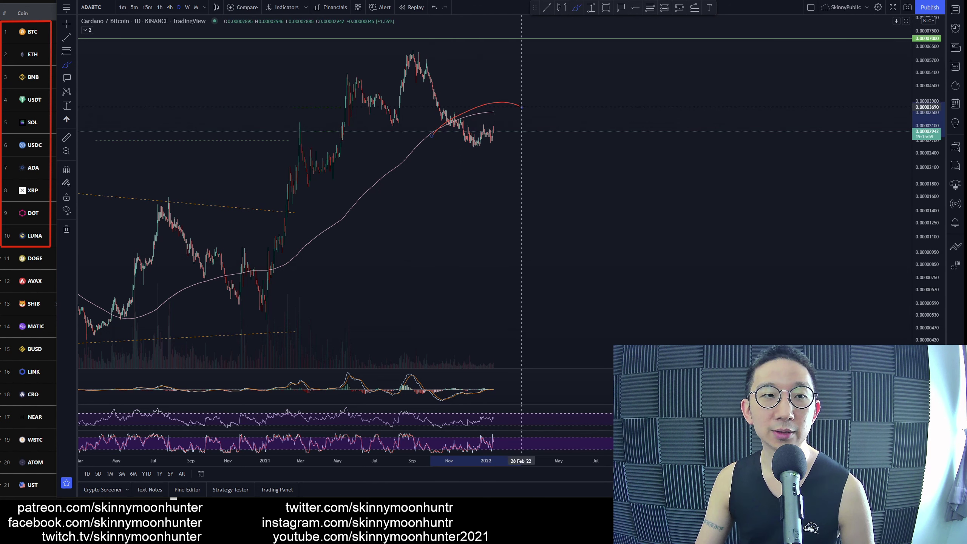
key("ctrl+z")
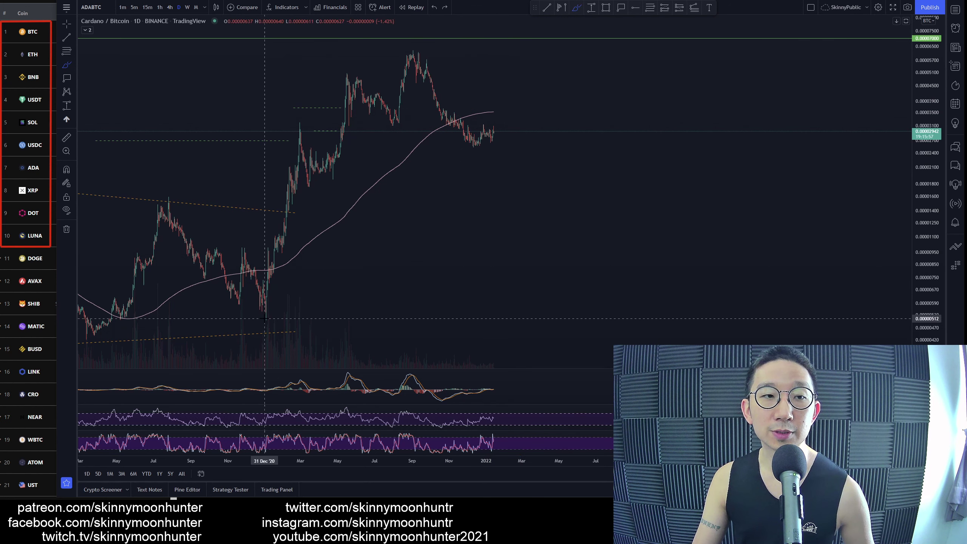
- Zoom out to show ADA/BTC back to 2018 and measure the roughly 70% fall after the 2019 peak
left_click_drag(264, 318, 380, 244)
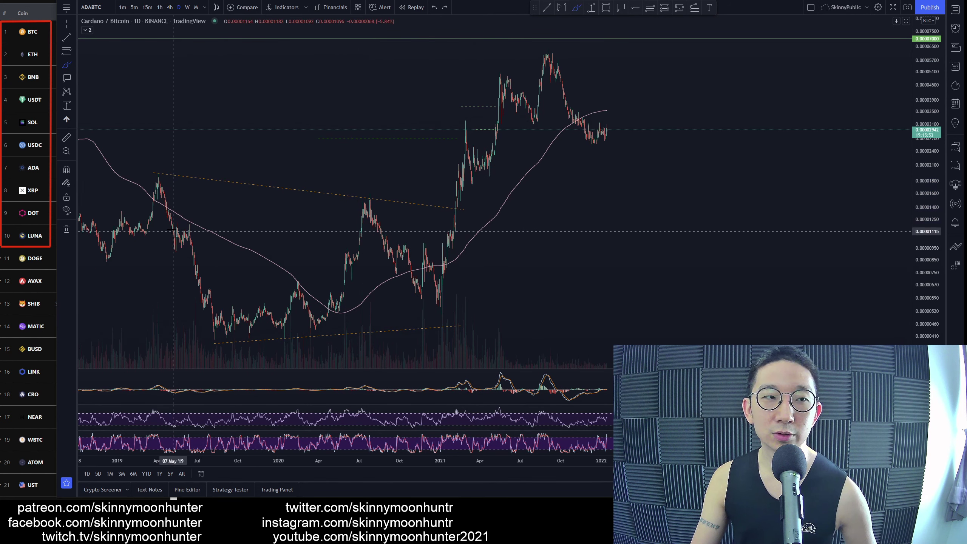
key("Escape")
left_click_drag(170, 217, 312, 339)
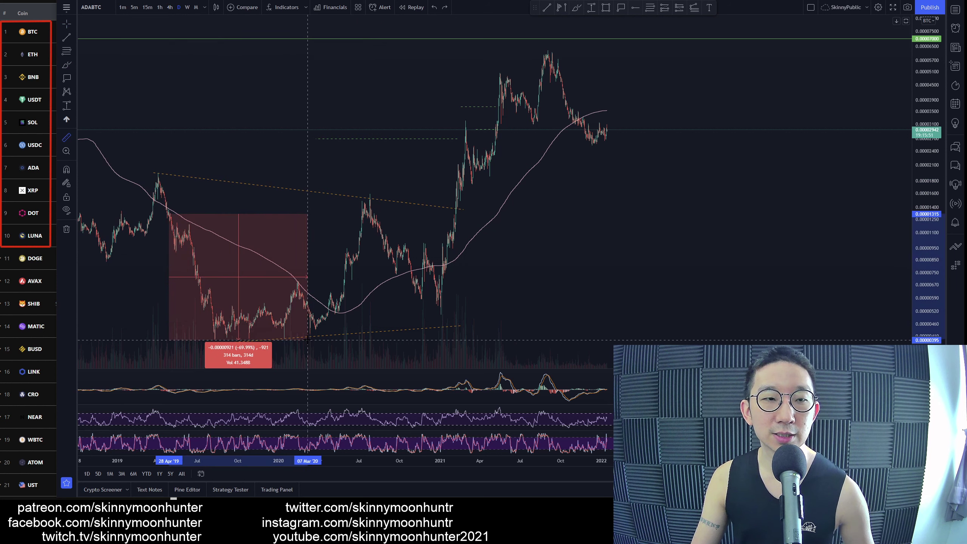
scroll(294, 148, "down", 3)
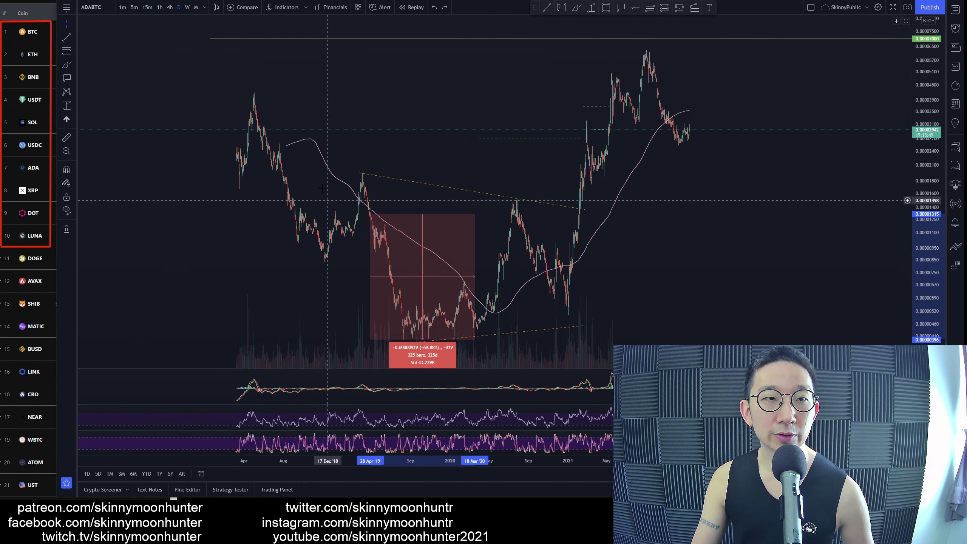
- Draw a red arc around the early-2018 shoulder, then measure and clear the 85.75% drop into 2020
left_click(294, 148)
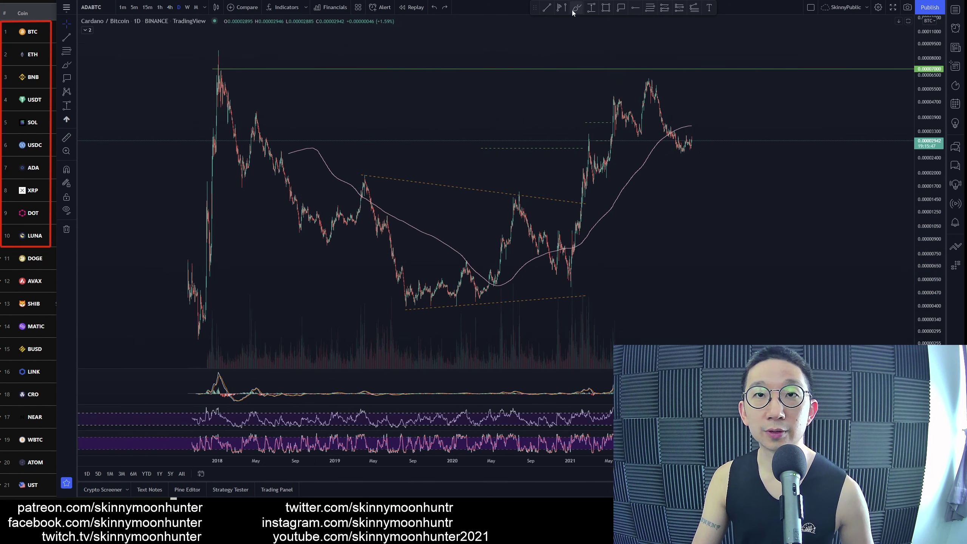
mouse_move(296, 152)
left_mouse_down()
mouse_move(205, 203)
mouse_move(261, 175)
mouse_move(226, 169)
mouse_move(221, 194)
mouse_move(250, 167)
left_mouse_up()
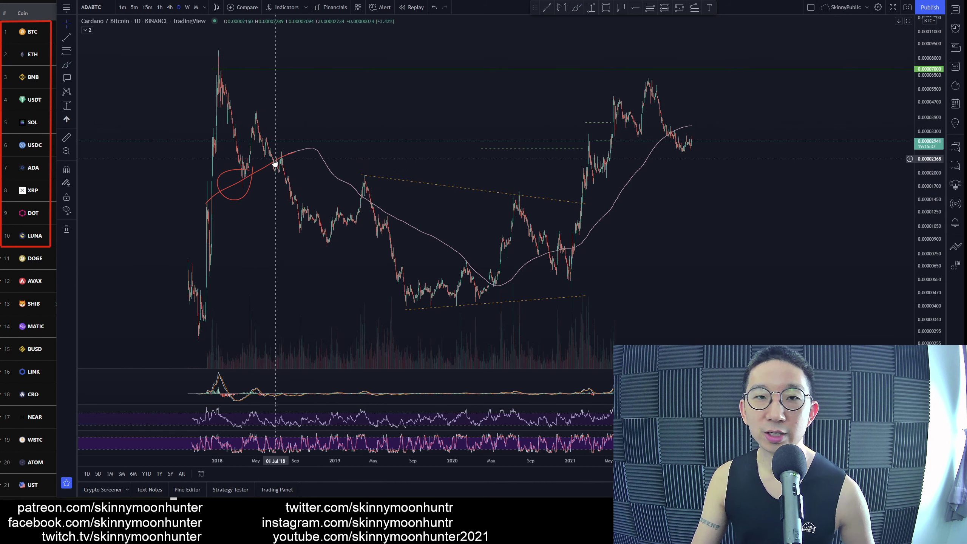
left_click(273, 159, "shift")
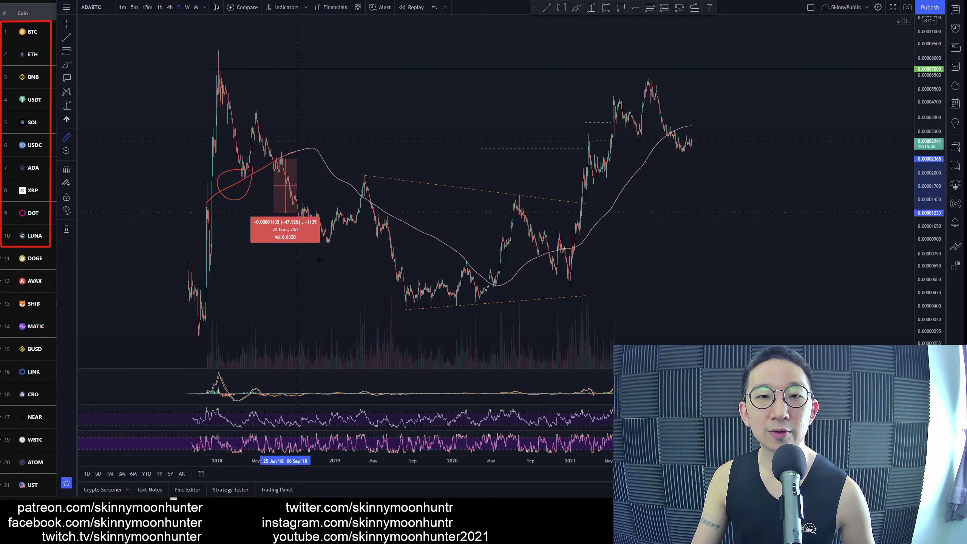
left_click(487, 320)
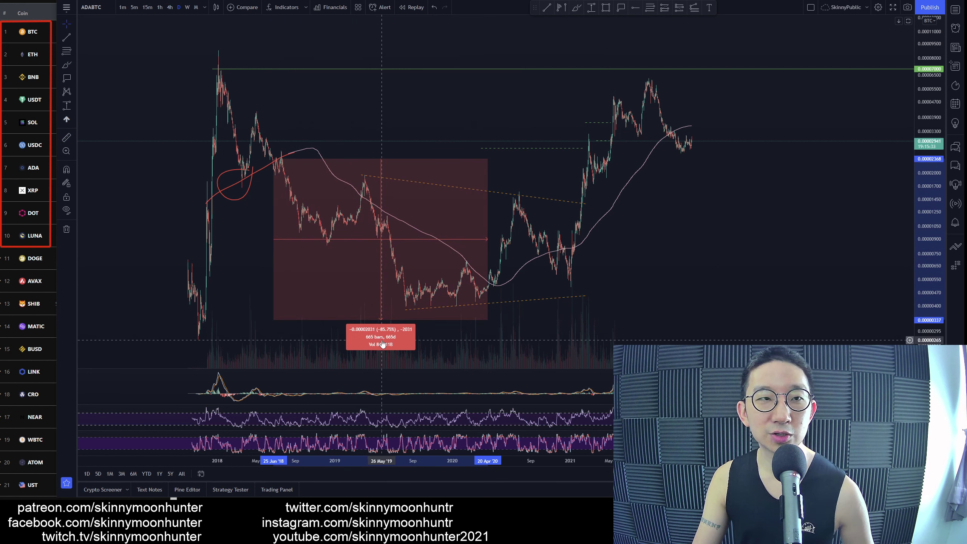
left_click(334, 285)
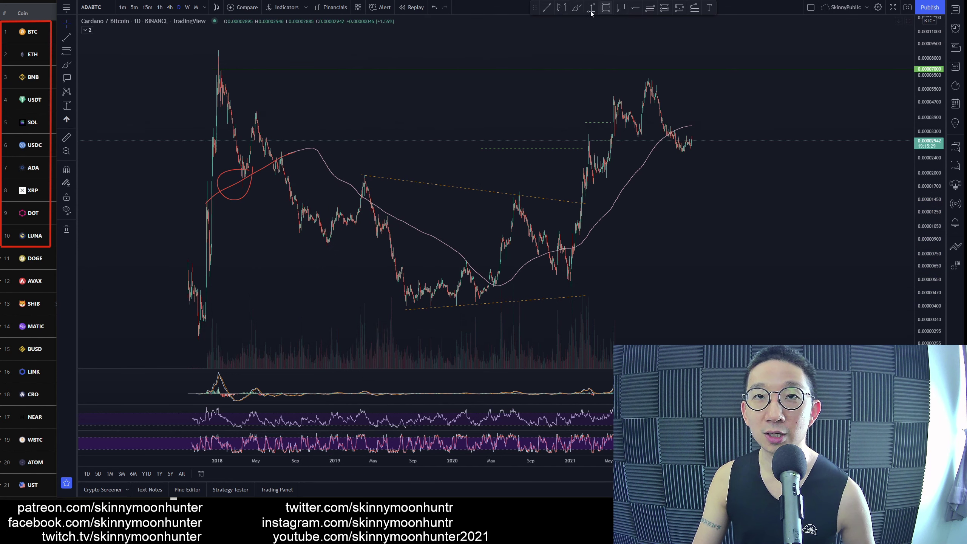
- Trace the 2019-peak fall and the rise to Aug '20 in red brush strokes, then undo them
left_click(577, 8)
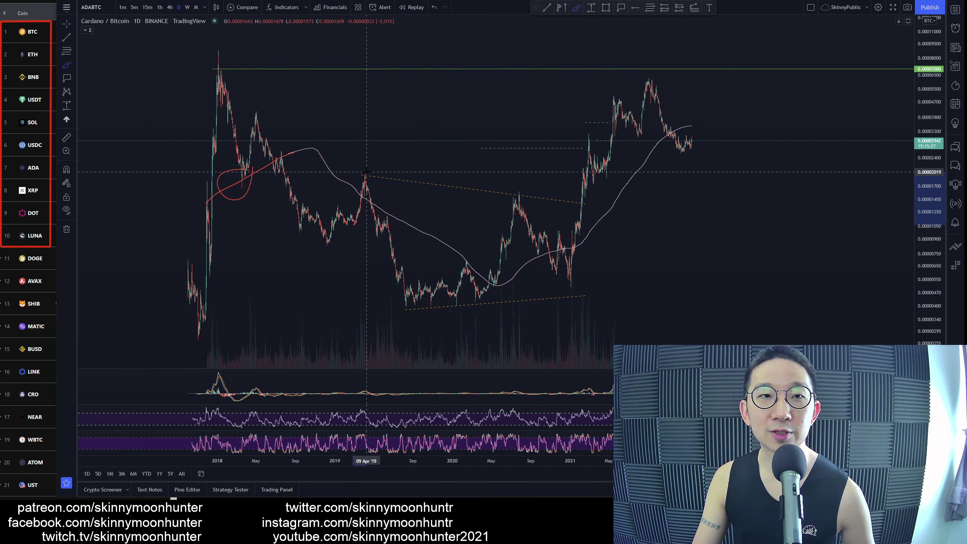
mouse_move(366, 174)
left_mouse_down()
mouse_move(397, 267)
mouse_move(429, 308)
mouse_move(468, 263)
mouse_move(480, 302)
mouse_move(520, 199)
mouse_move(561, 270)
mouse_move(568, 245)
left_mouse_up()
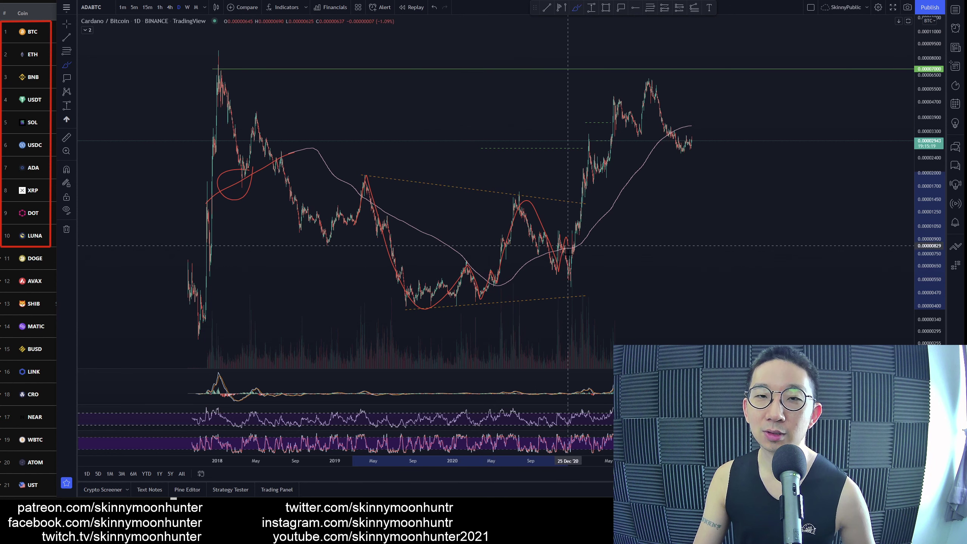
left_click_drag(572, 285, 588, 130)
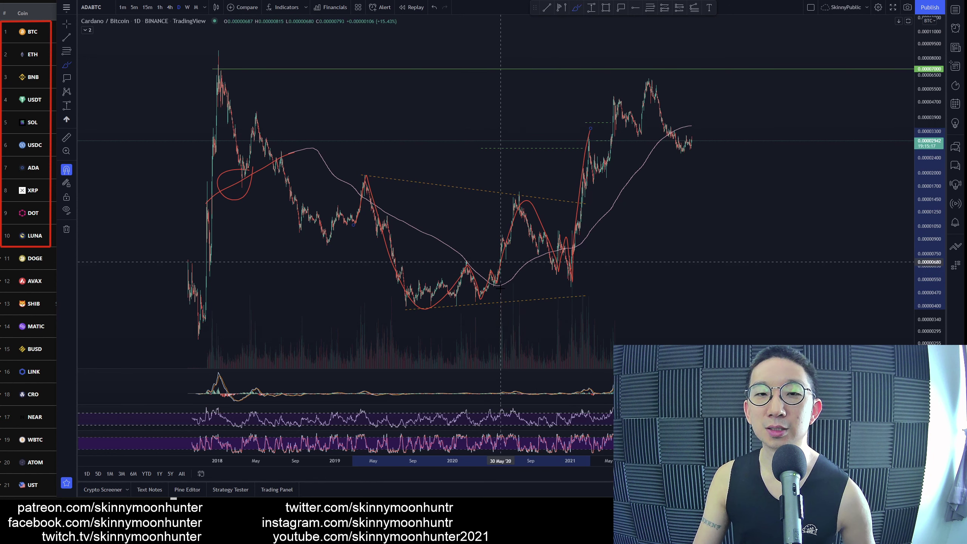
key("ctrl+z")
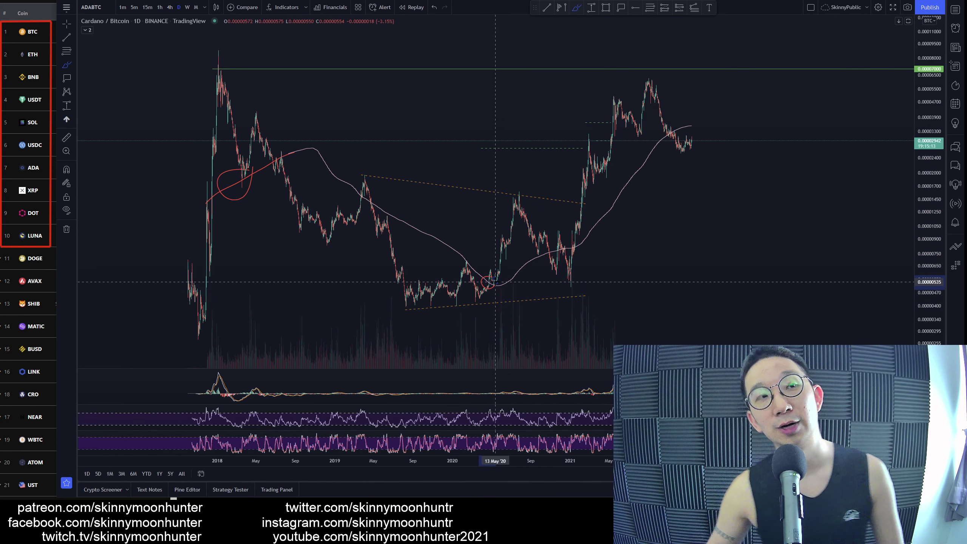
key("ctrl+z")
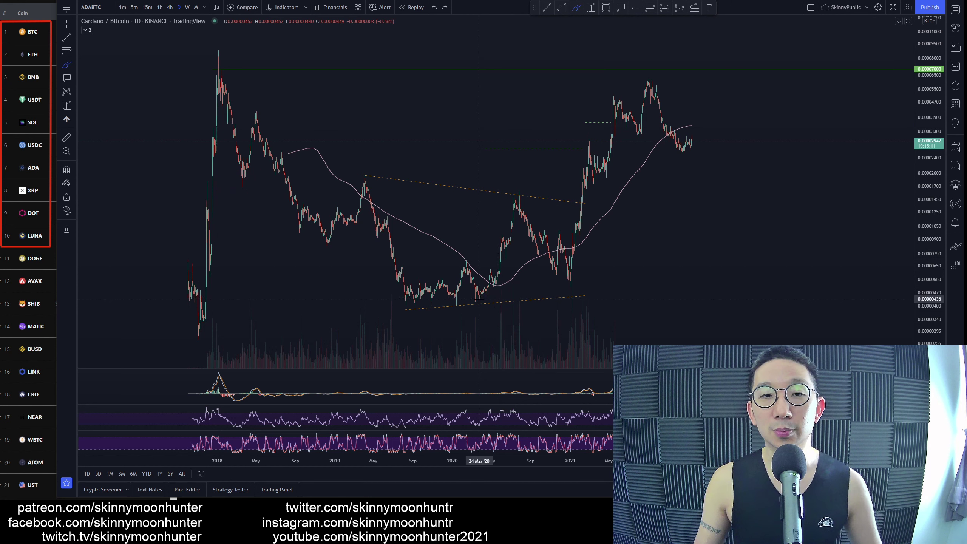
left_click_drag(480, 299, 514, 203)
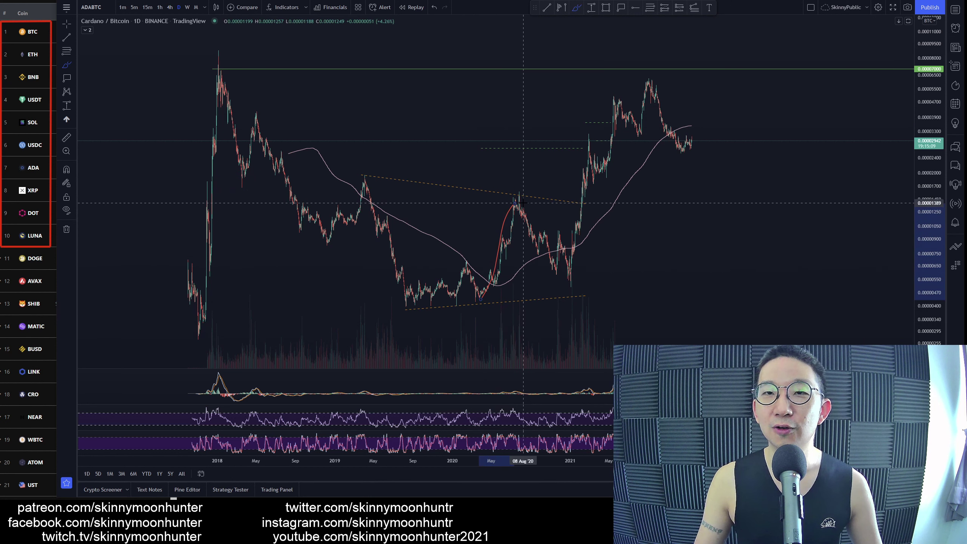
key("ctrl+z")
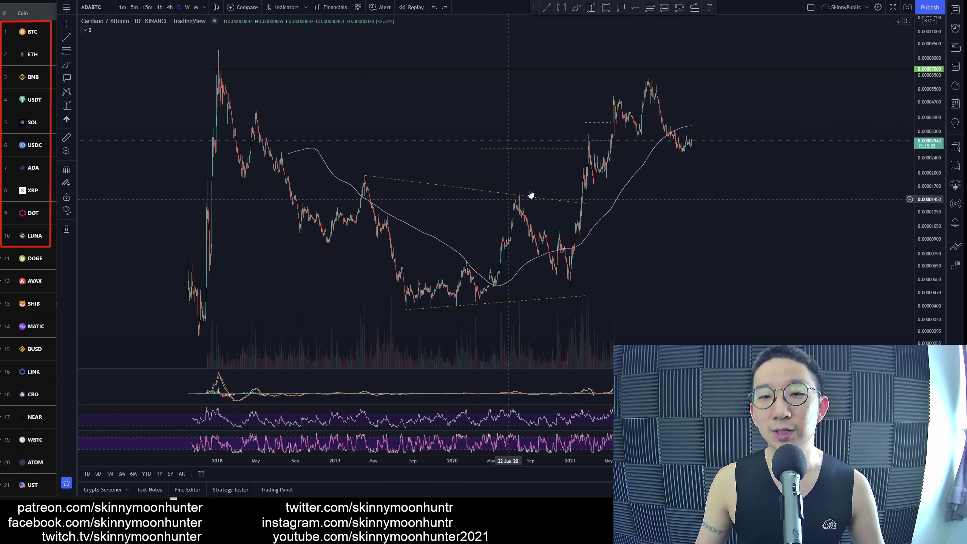
- Measure the ~1137% rally from the Nov '20 low to the Sep '21 high, dismiss it, and zoom in
left_click(572, 286, "shift")
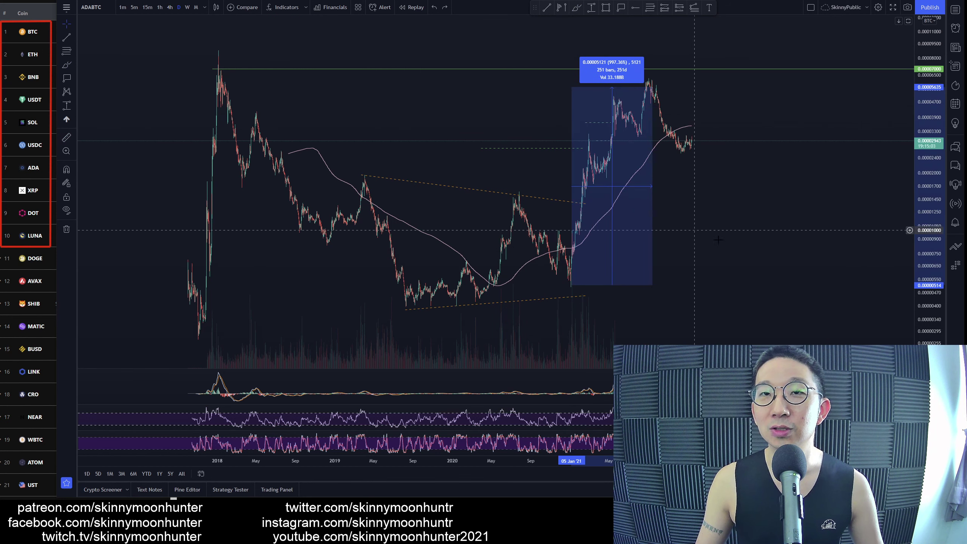
left_click_drag(714, 256, 555, 262)
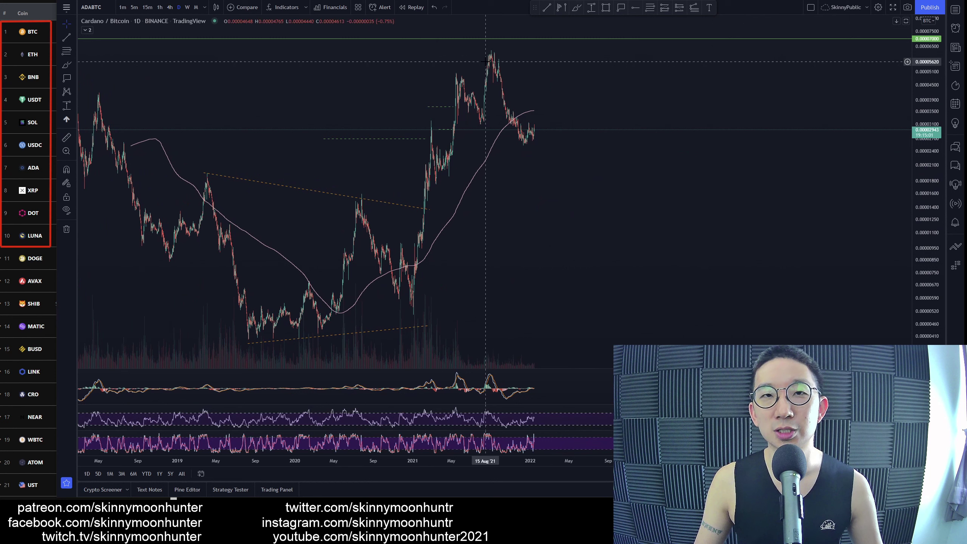
left_click(401, 314, "shift")
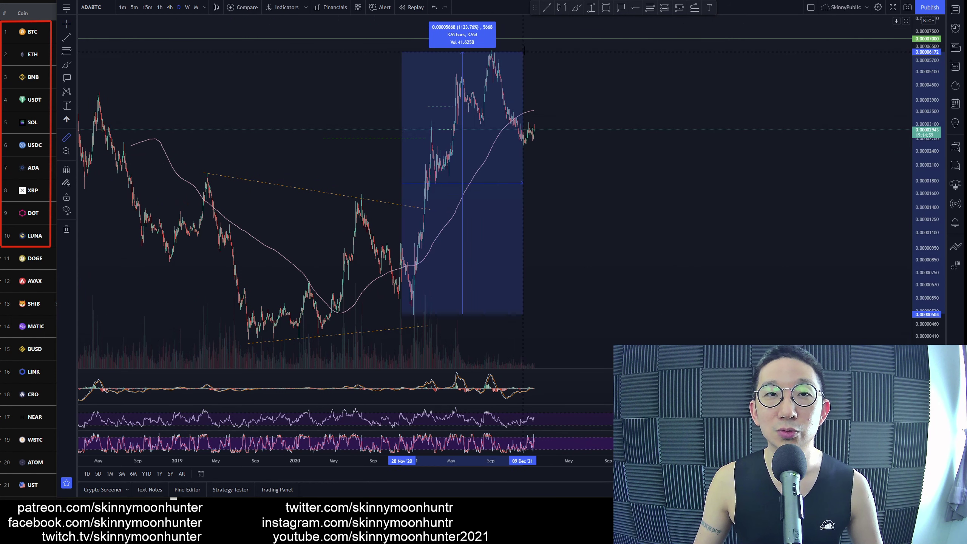
left_click(532, 122)
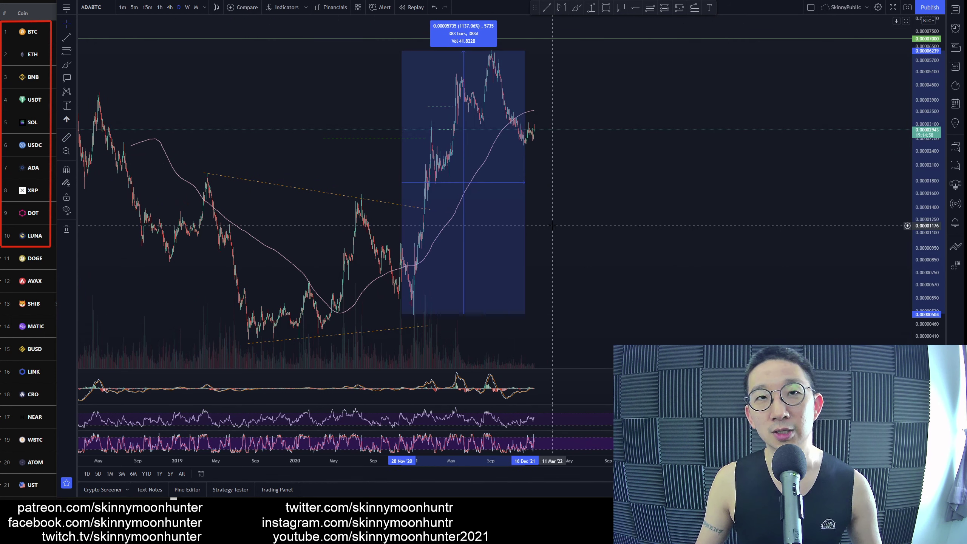
left_click(548, 199)
scroll(552, 152, "up", 4)
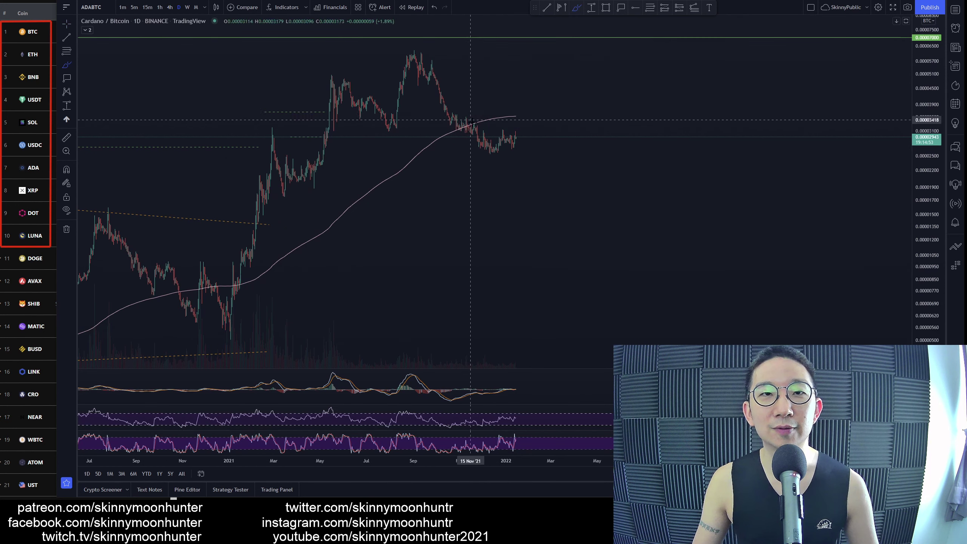
mouse_move(478, 116)
left_mouse_down()
mouse_move(437, 131)
mouse_move(480, 115)
left_mouse_up()
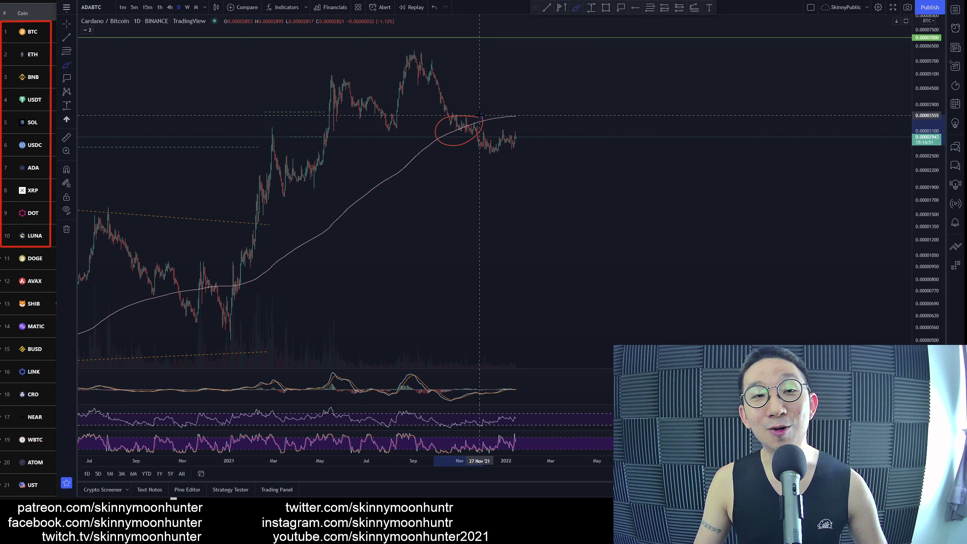
key("ctrl+z")
scroll(282, 200, "down", 3)
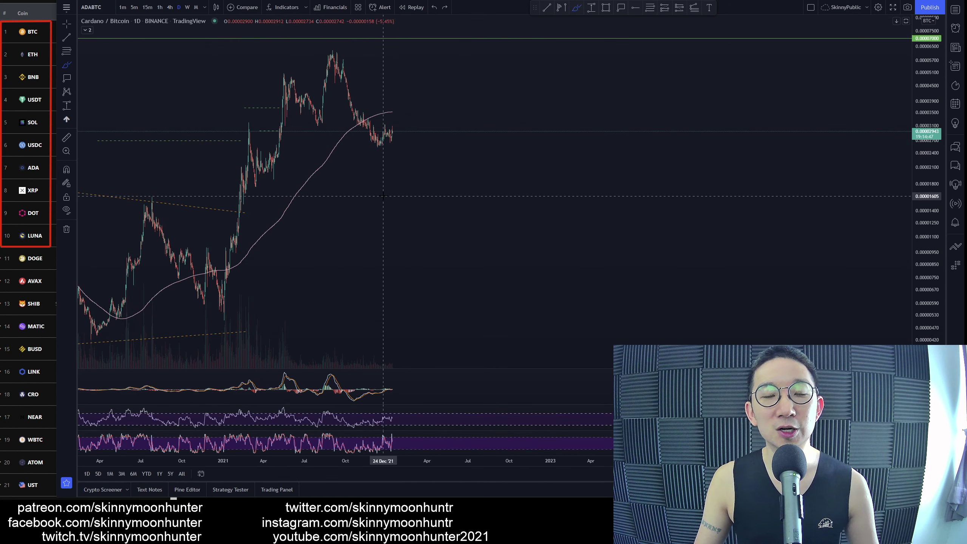
mouse_move(307, 283)
left_mouse_down()
mouse_move(346, 283)
mouse_move(455, 131)
mouse_move(529, 272)
mouse_move(596, 156)
mouse_move(688, 172)
mouse_move(767, 262)
left_mouse_up()
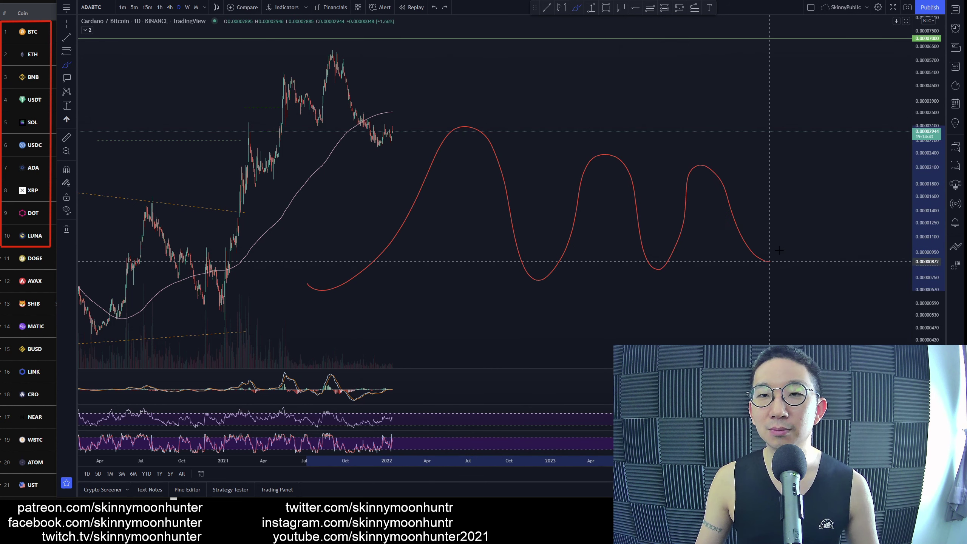
key("ctrl+z")
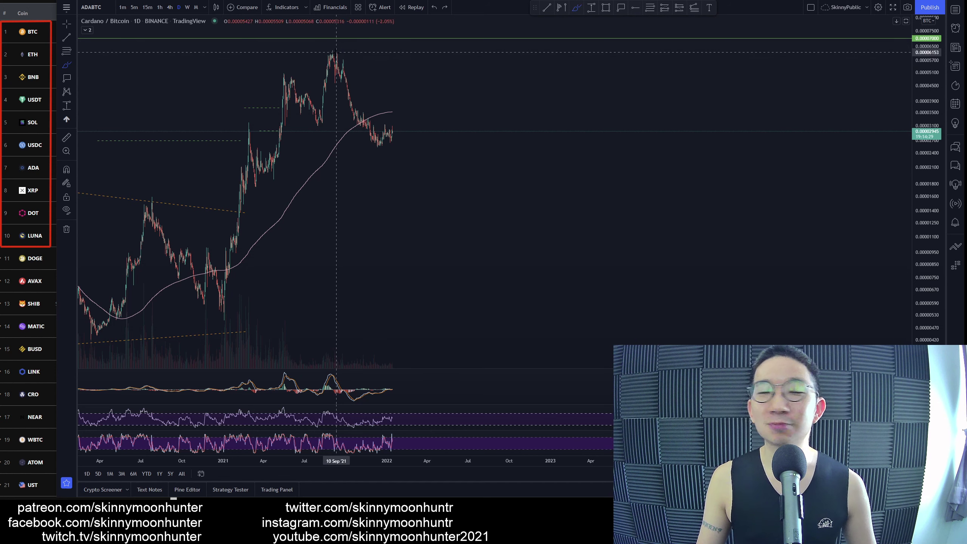
scroll(411, 183, "up", 4)
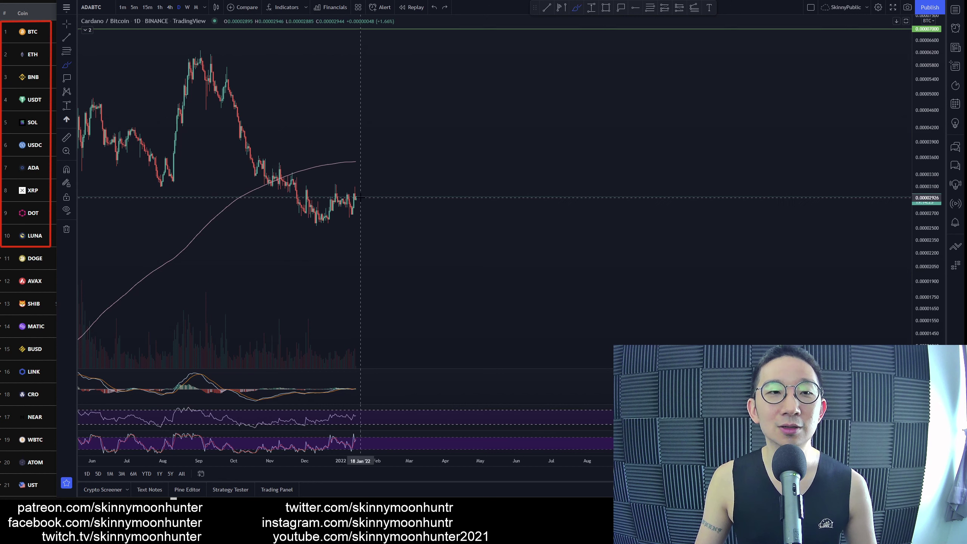
mouse_move(355, 197)
left_mouse_down()
mouse_move(389, 167)
mouse_move(471, 159)
left_mouse_up()
mouse_move(389, 169)
left_mouse_down()
mouse_move(396, 162)
mouse_move(421, 179)
mouse_move(428, 211)
mouse_move(441, 186)
mouse_move(461, 192)
mouse_move(474, 253)
mouse_move(482, 234)
left_mouse_up()
key("ctrl+z")
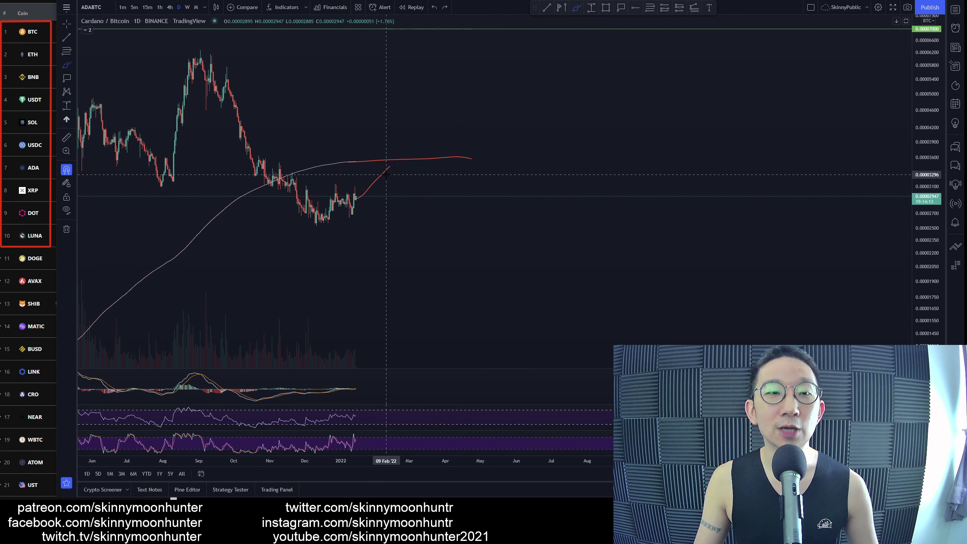
mouse_move(390, 162)
left_mouse_down()
mouse_move(420, 173)
mouse_move(464, 162)
mouse_move(472, 82)
mouse_move(479, 111)
left_mouse_up()
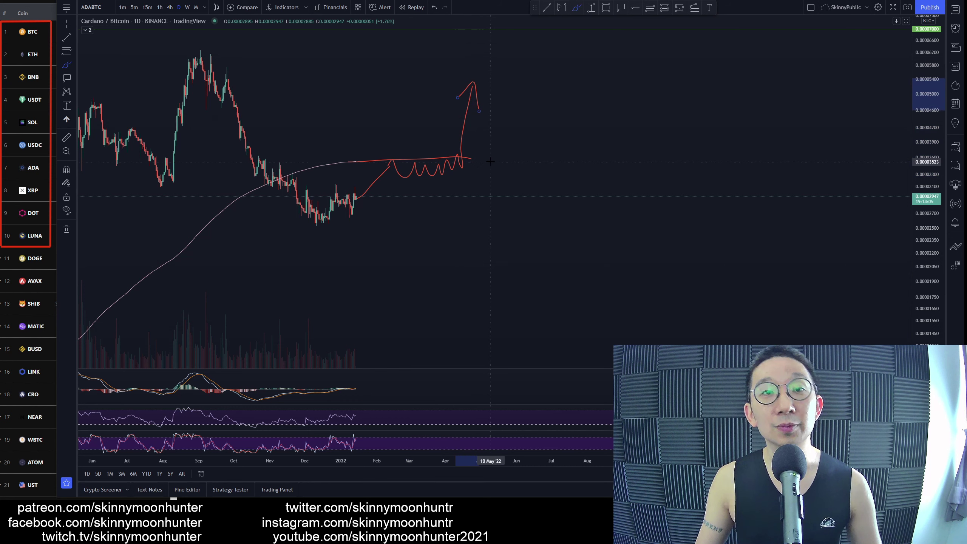
scroll(472, 162, "down", 3)
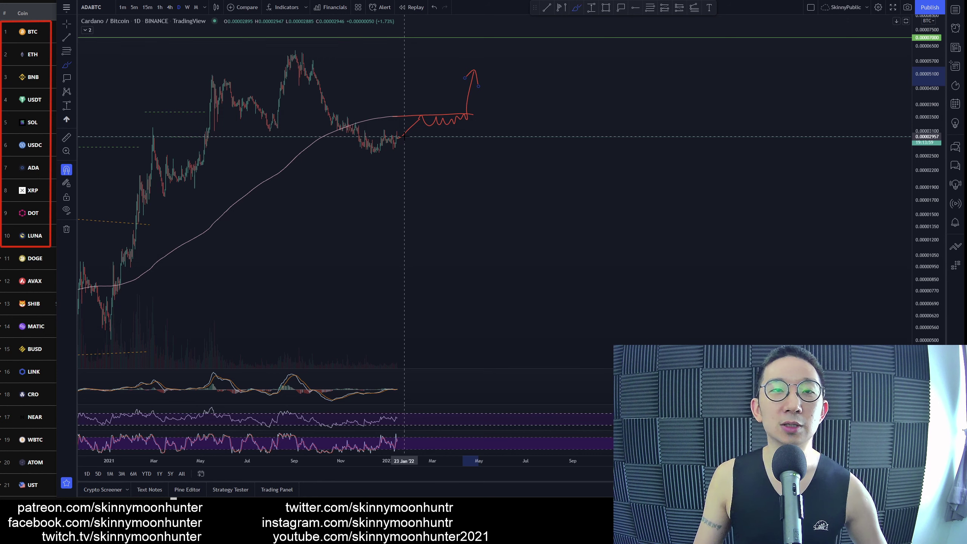
key("ctrl+z")
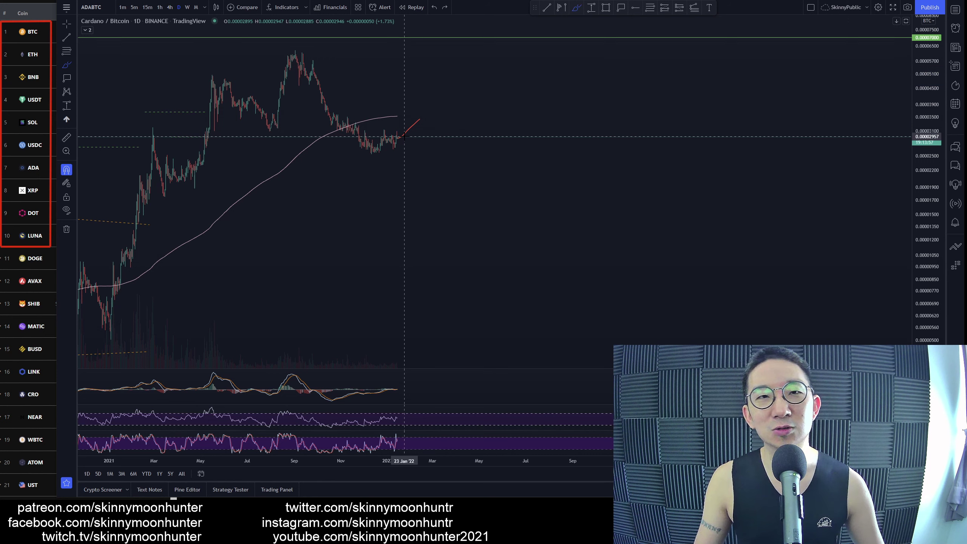
key("ctrl+z")
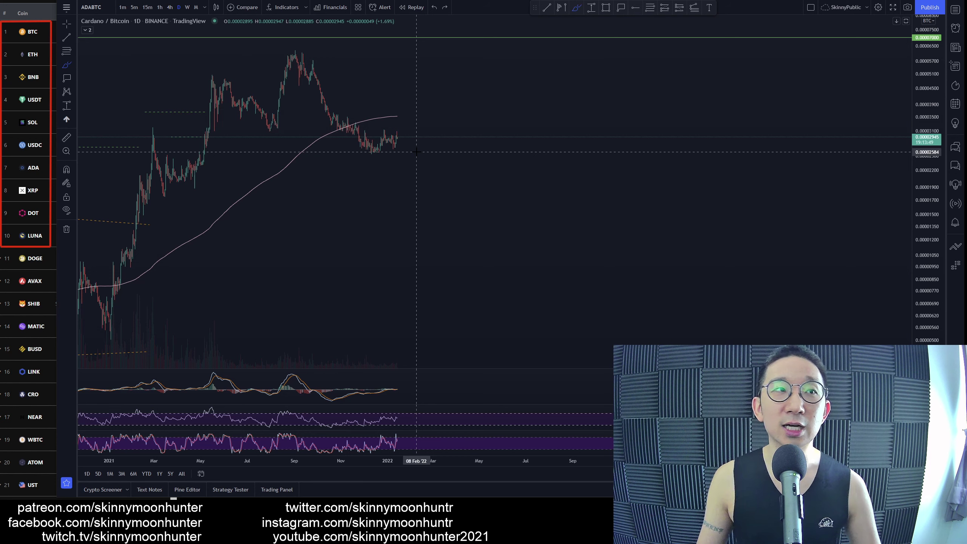
- Switch the chart to BINANCE Cardano / TetherUS (ADAUSDT) and shift both shoulder arcs right
scroll(416, 152, "down", 2)
type("ADAUSDT")
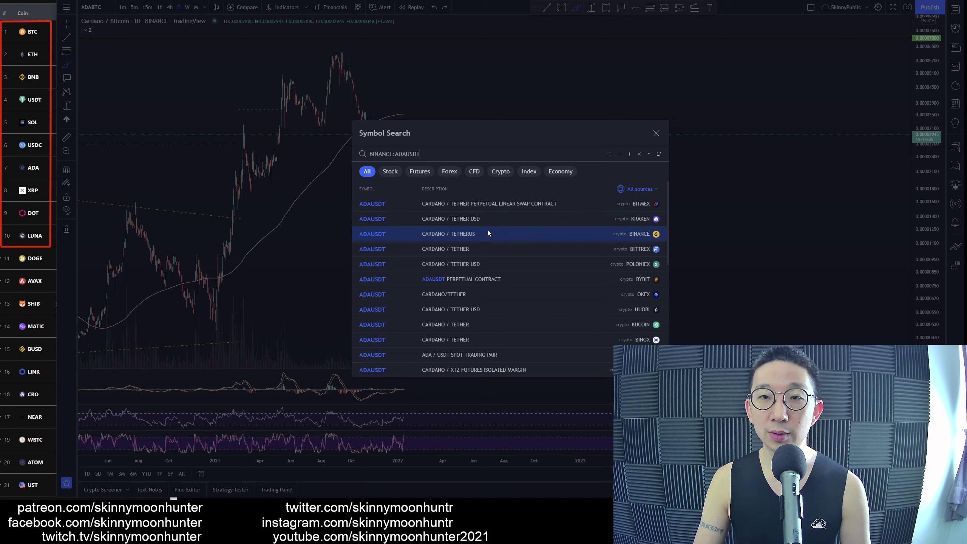
left_click(489, 234)
scroll(444, 211, "up", 3)
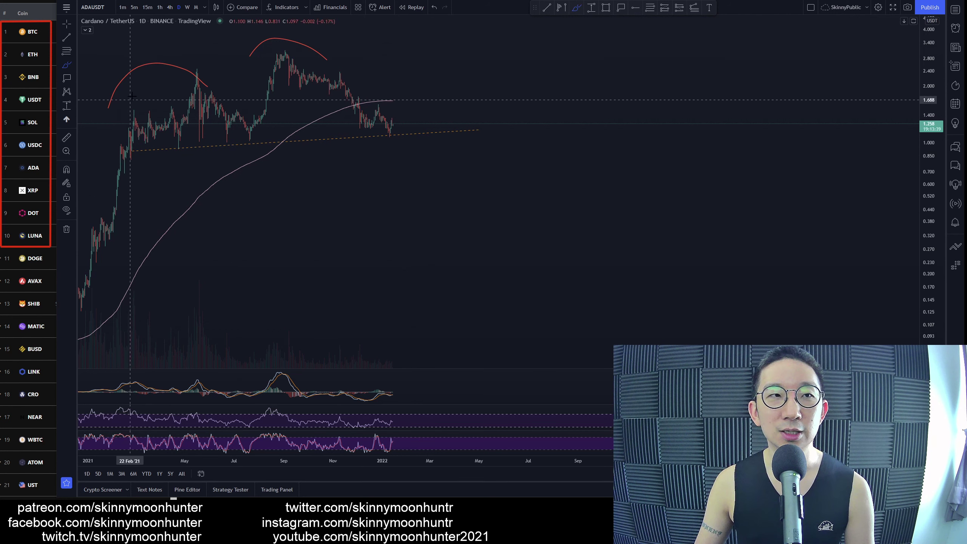
scroll(190, 88, "down", 2)
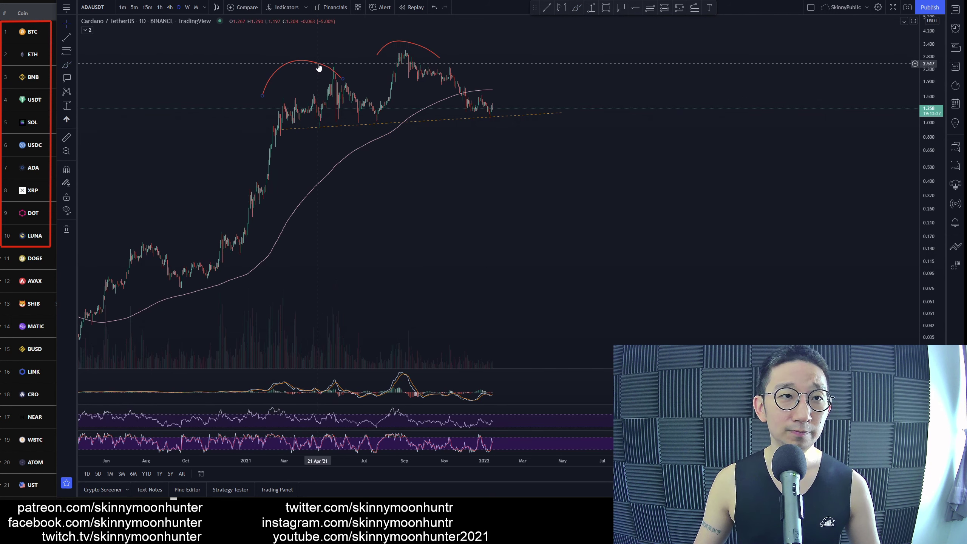
left_click_drag(319, 67, 342, 64)
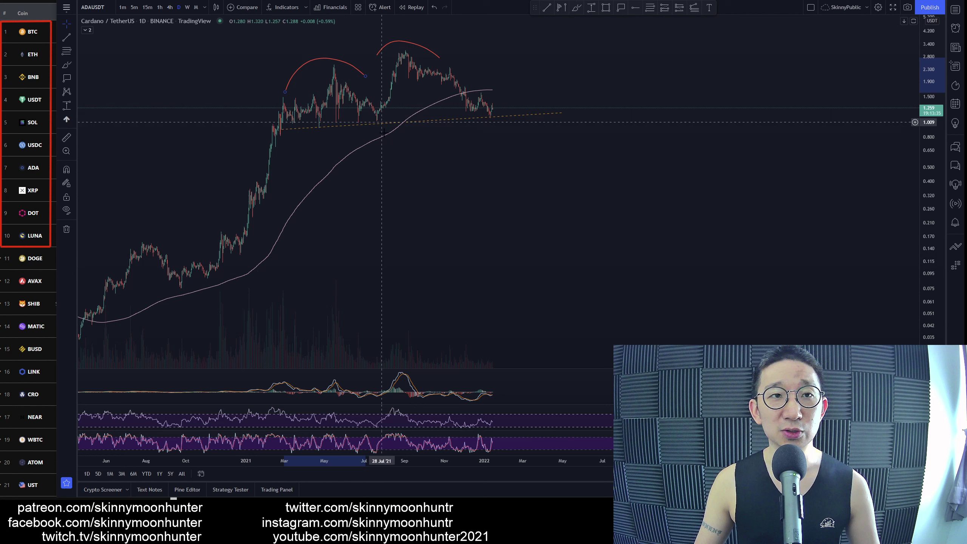
left_click_drag(416, 48, 432, 46)
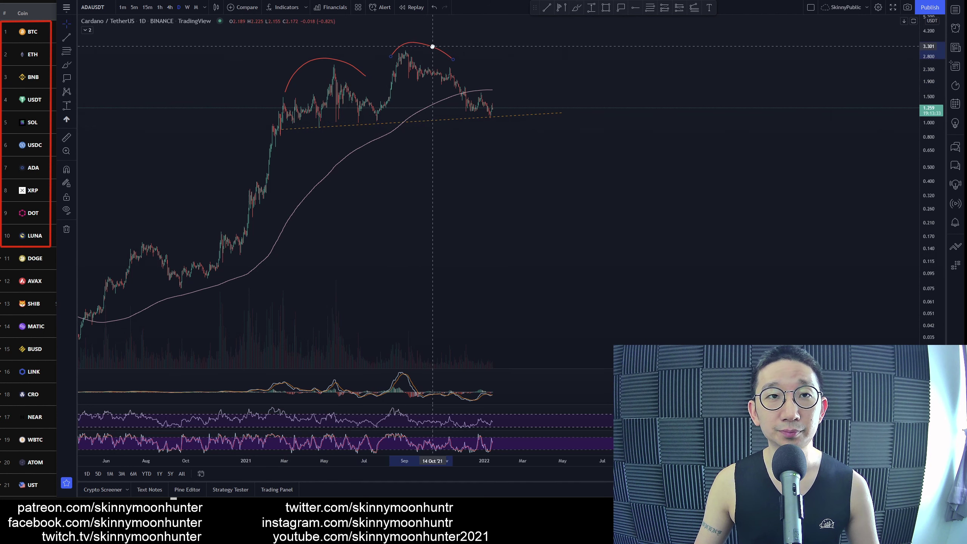
- Try two trend lines from the second peak and a loop around the neckline, undoing them
left_click(402, 56)
left_click(491, 115)
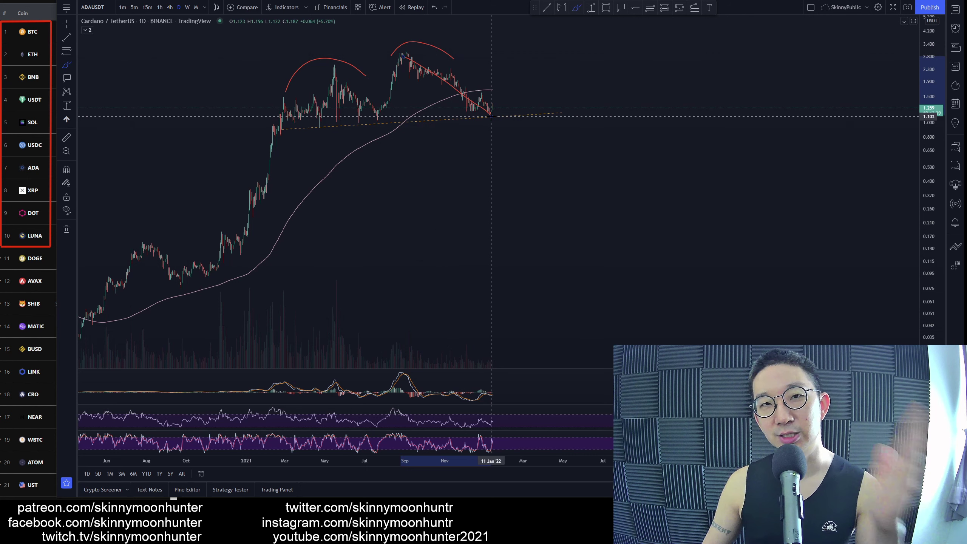
left_click(375, 122)
key("ctrl+z")
key("ctrl+z")
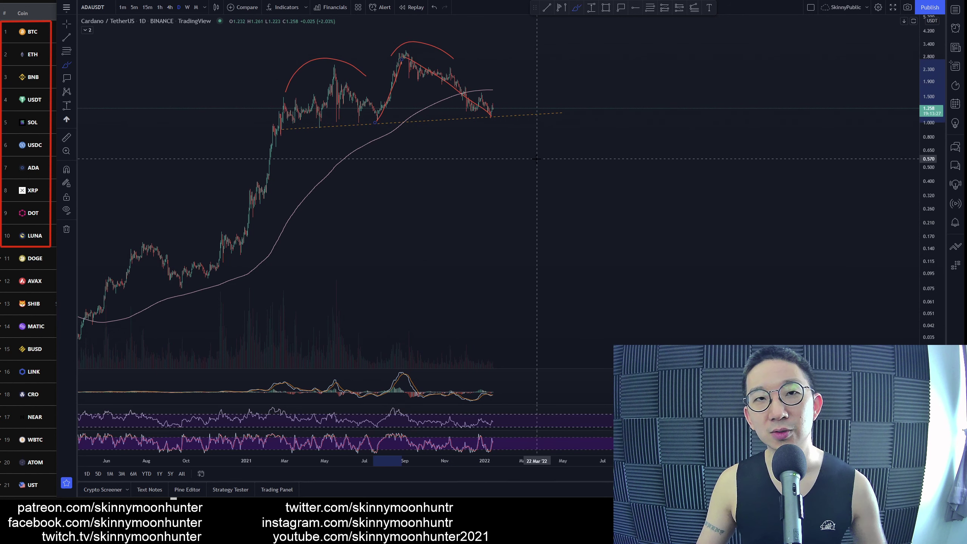
mouse_move(583, 105)
left_mouse_down()
mouse_move(268, 128)
mouse_move(623, 103)
left_mouse_up()
key("ctrl+z")
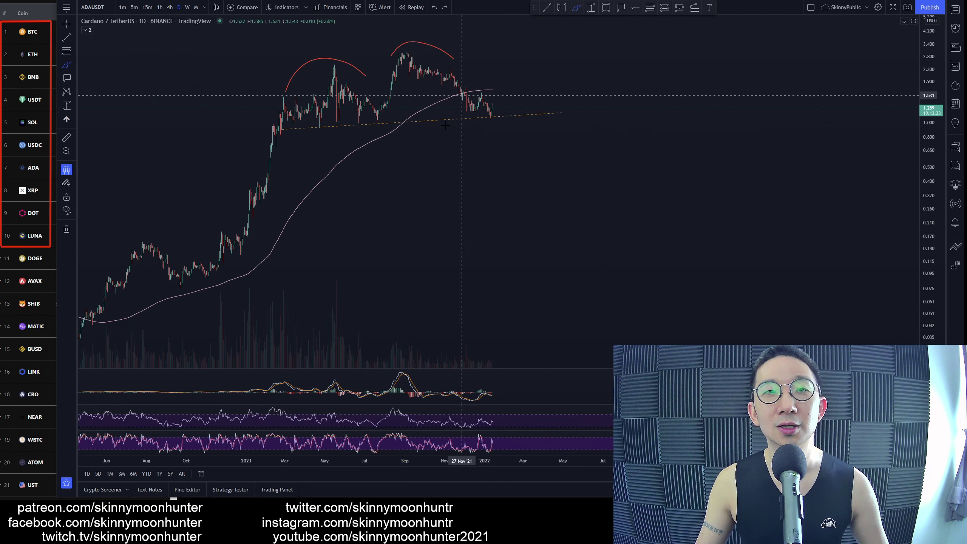
- Draw a red neckline under both arcs and a falling red stroke from the right peak down to it
mouse_move(371, 126)
left_mouse_down()
mouse_move(405, 54)
mouse_move(474, 88)
left_mouse_up()
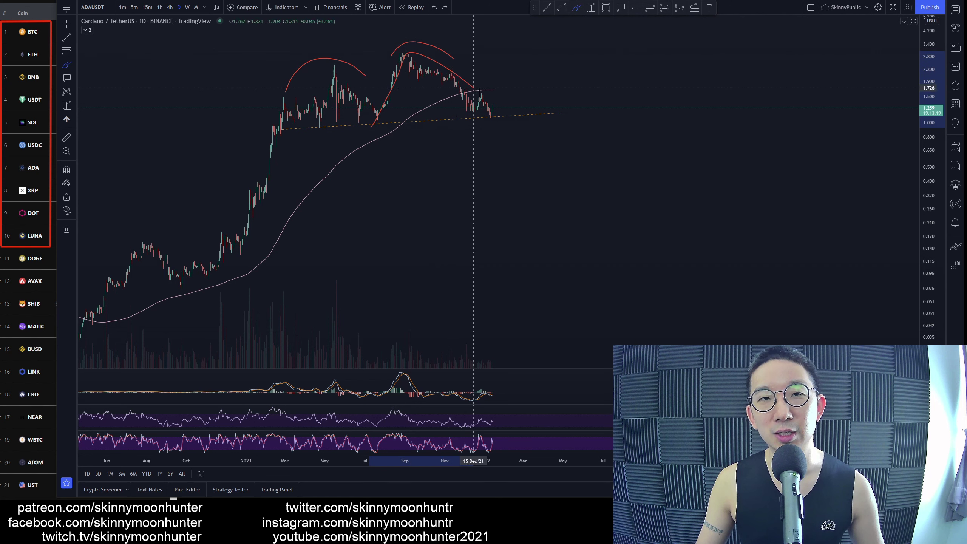
left_click_drag(492, 119, 492, 119)
key("ctrl+z")
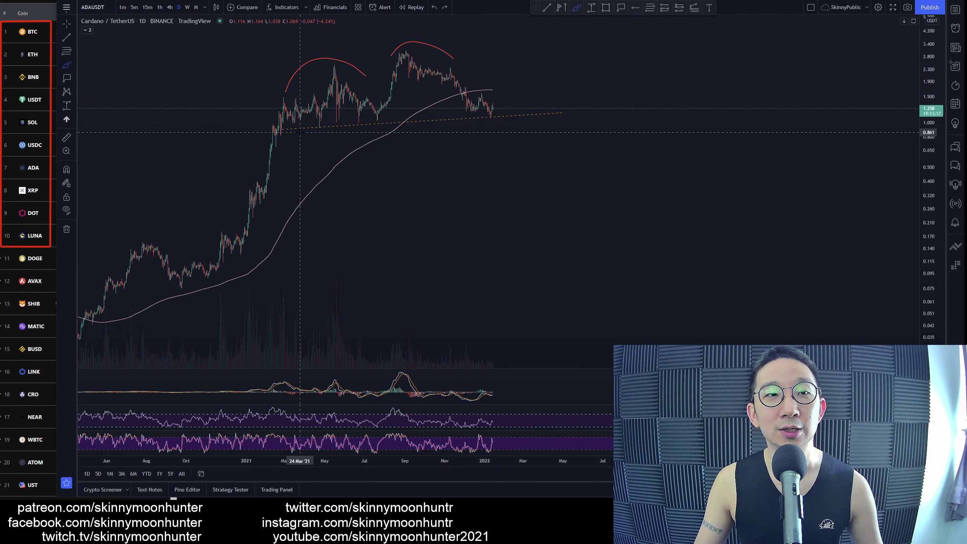
left_click_drag(261, 131, 577, 112)
left_click_drag(407, 50, 490, 113)
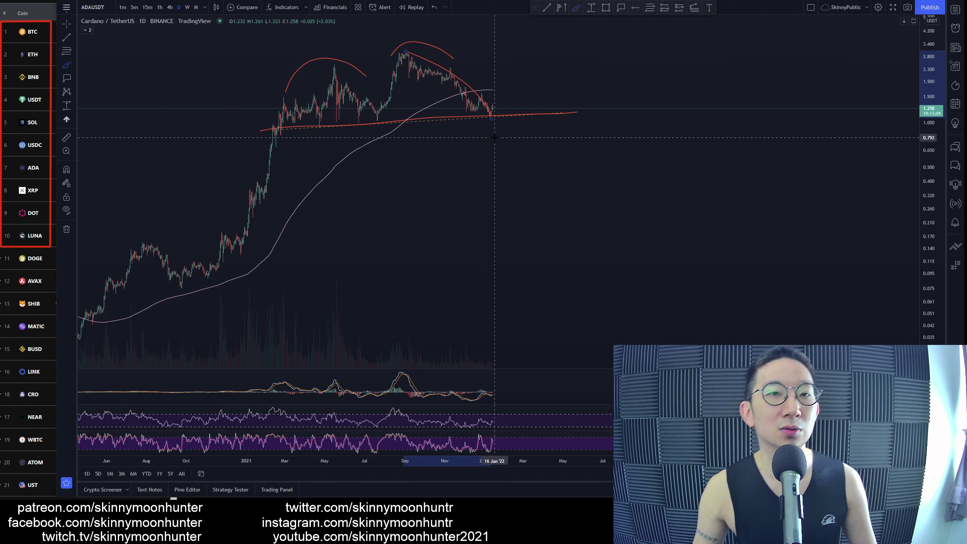
- Undo the peak-to-neckline strokes and measure the roughly 64.78% drop from the right peak to the neckline
key("ctrl+z")
key("ctrl+z")
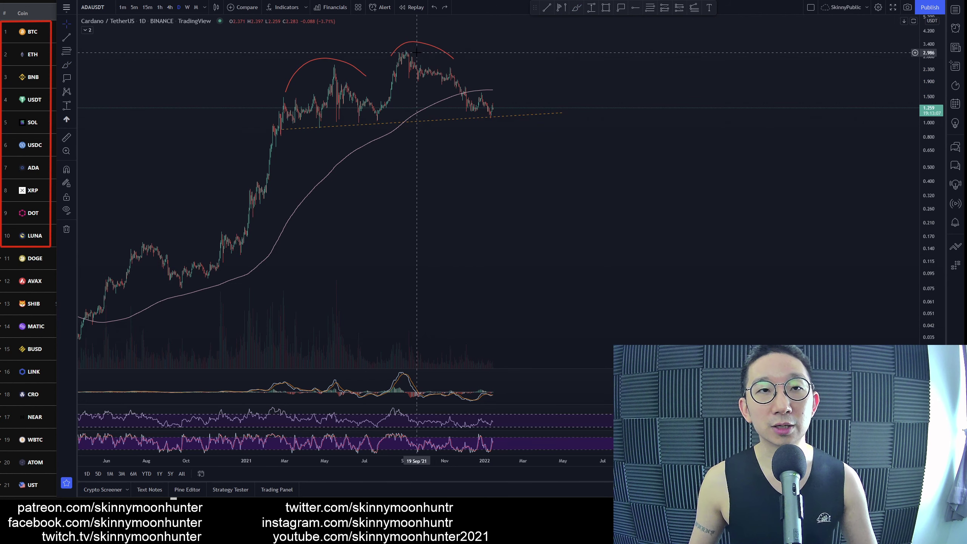
left_click(417, 52, "shift")
left_click(492, 118)
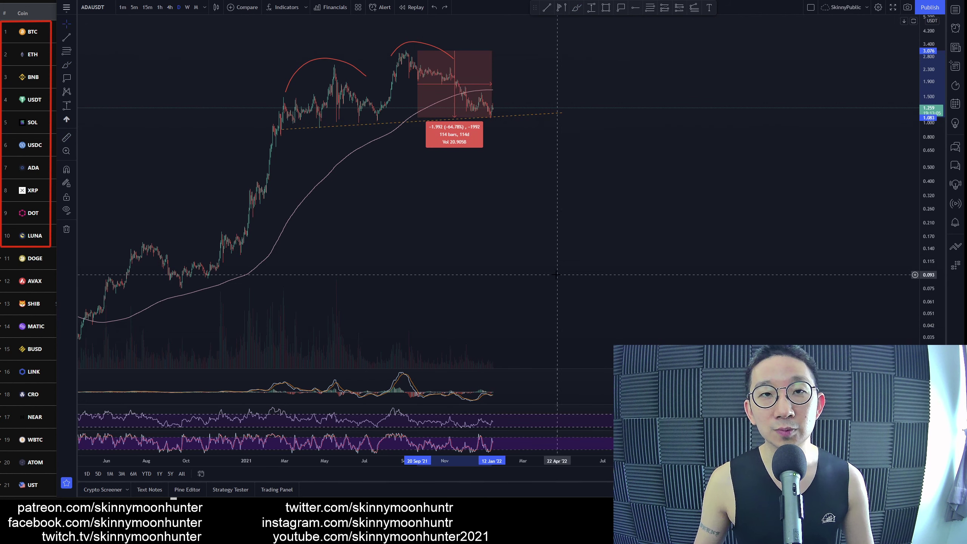
left_click(545, 238)
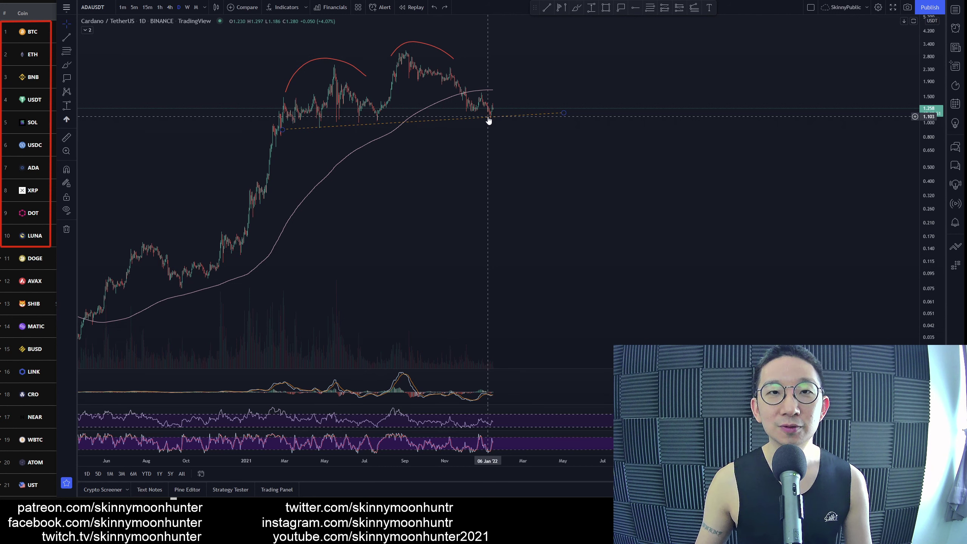
- Discard red decline strokes from the September peak and sketch a bounce rising from the latest candle
scroll(540, 151, "up", 3)
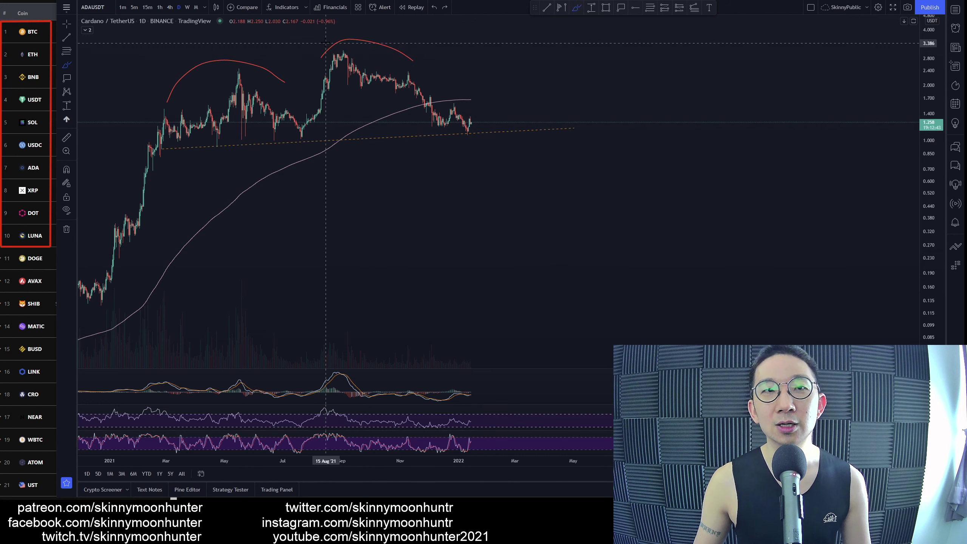
mouse_move(327, 45)
left_mouse_down()
mouse_move(457, 137)
mouse_move(499, 104)
mouse_move(584, 176)
left_mouse_up()
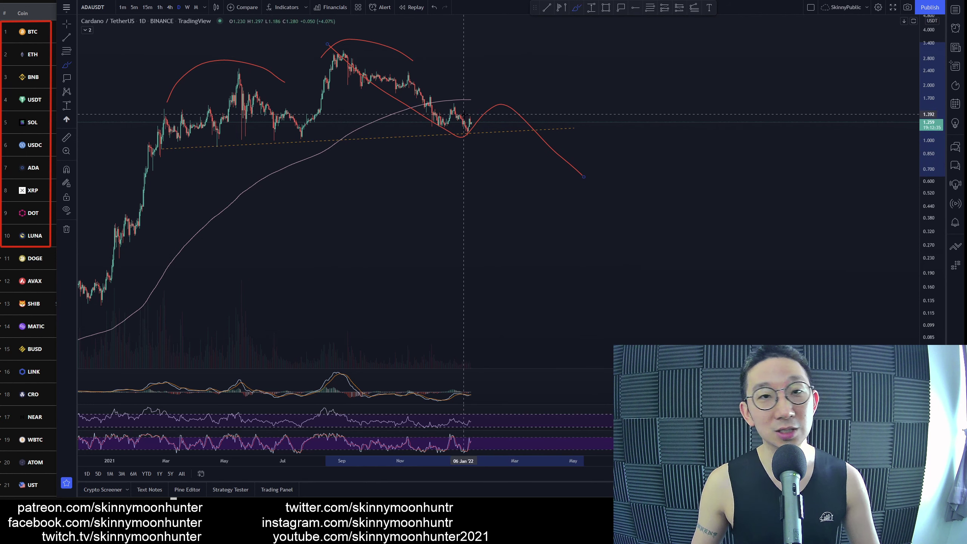
mouse_move(468, 114)
left_mouse_down()
mouse_move(489, 108)
mouse_move(492, 122)
left_mouse_up()
key("ctrl+z")
key("ctrl+z")
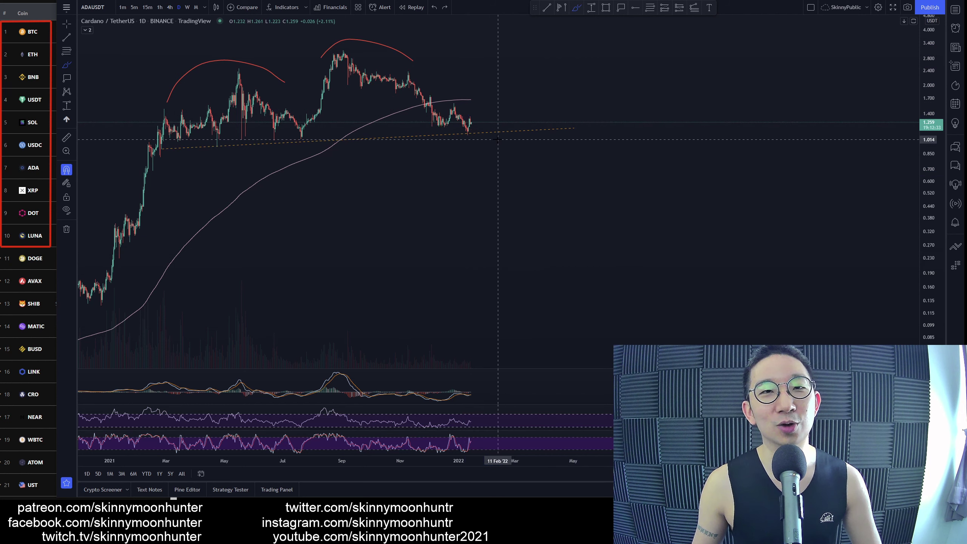
left_click_drag(343, 50, 471, 131)
key("ctrl+z")
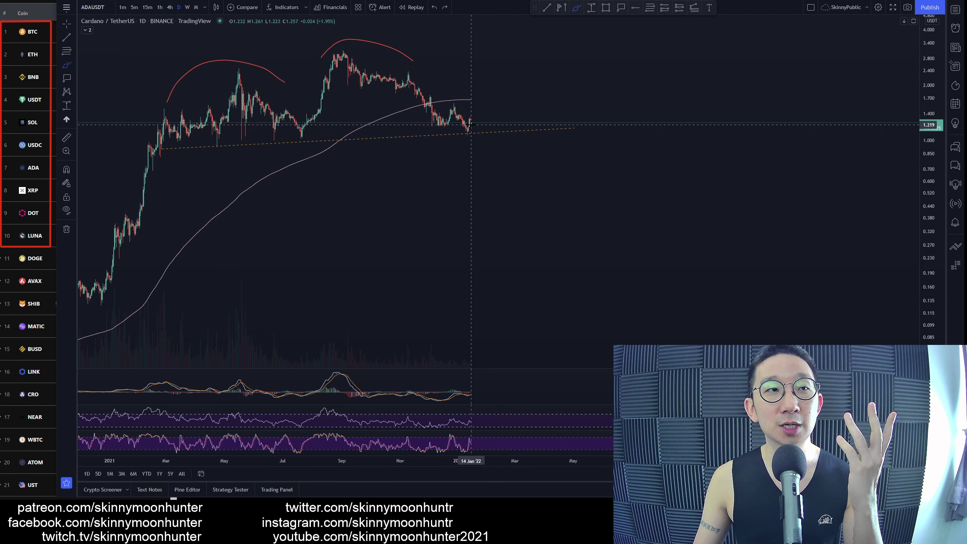
mouse_move(471, 123)
left_mouse_down()
mouse_move(486, 102)
mouse_move(474, 100)
mouse_move(514, 100)
mouse_move(479, 103)
mouse_move(489, 91)
mouse_move(526, 126)
mouse_move(539, 114)
mouse_move(554, 121)
mouse_move(563, 194)
mouse_move(569, 175)
left_mouse_up()
- Try a red arc, an ellipse and rise-from-latest-candle forecast strokes, undoing each
mouse_move(467, 85)
left_mouse_down()
mouse_move(499, 71)
mouse_move(530, 78)
left_mouse_up()
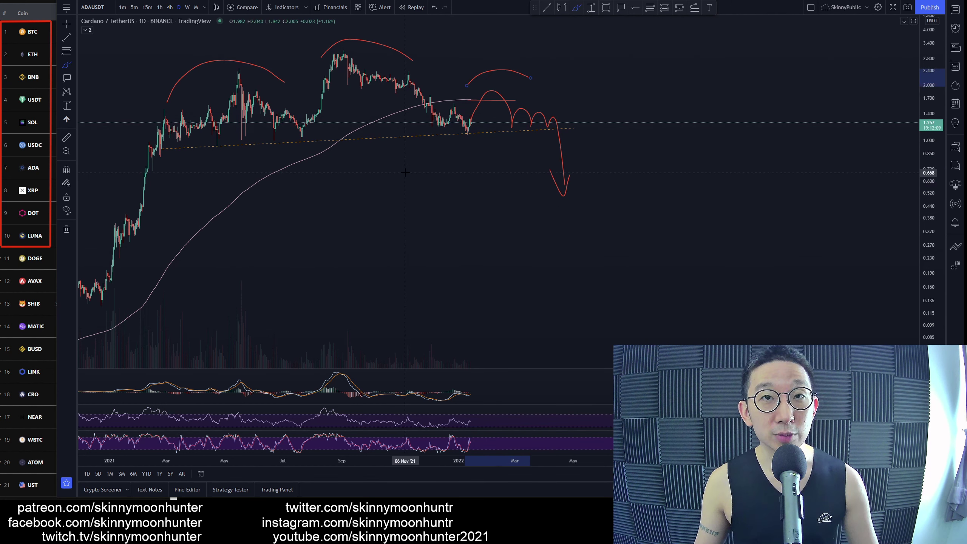
mouse_move(564, 85)
left_mouse_down()
mouse_move(459, 103)
mouse_move(563, 124)
mouse_move(589, 99)
left_mouse_up()
key("ctrl+z")
key("ctrl+z")
key("ctrl+z")
key("ctrl+z")
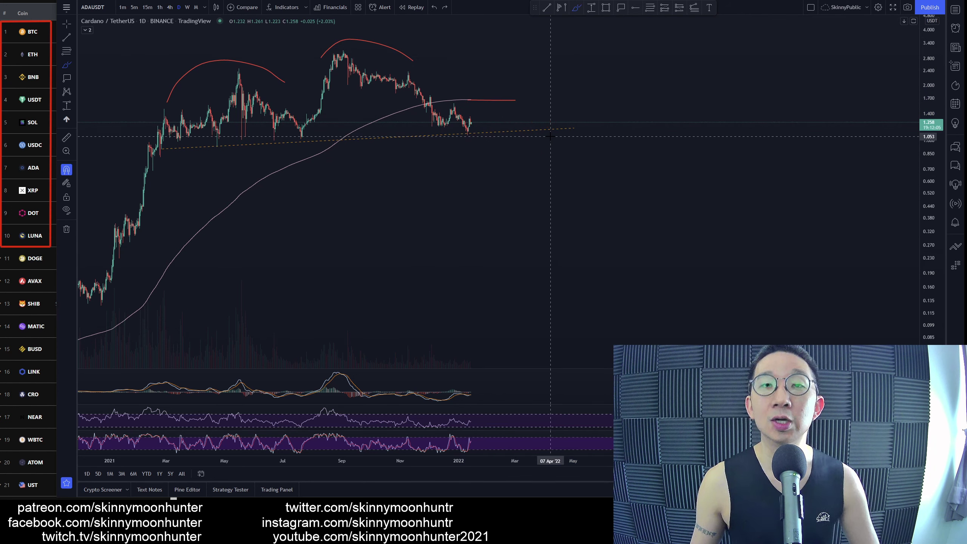
left_click_drag(471, 126, 487, 66)
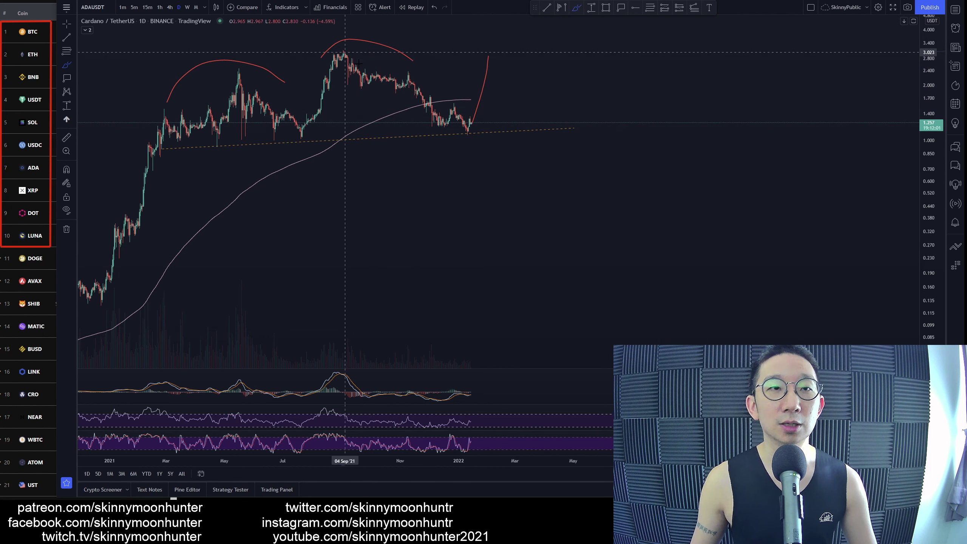
mouse_move(345, 53)
left_mouse_down()
mouse_move(464, 131)
mouse_move(488, 67)
mouse_move(503, 63)
mouse_move(549, 92)
mouse_move(571, 63)
mouse_move(608, 72)
left_mouse_up()
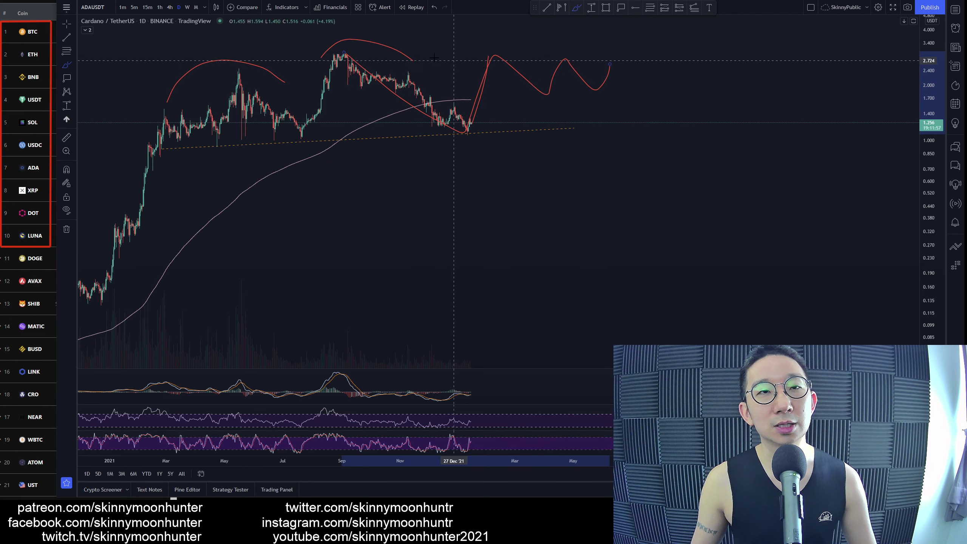
key("ctrl+z")
- Try wave and near-horizontal forecast strokes from the September peak, undoing them all
mouse_move(488, 54)
left_mouse_down()
mouse_move(508, 84)
mouse_move(540, 55)
left_mouse_up()
left_click_drag(319, 53, 578, 58)
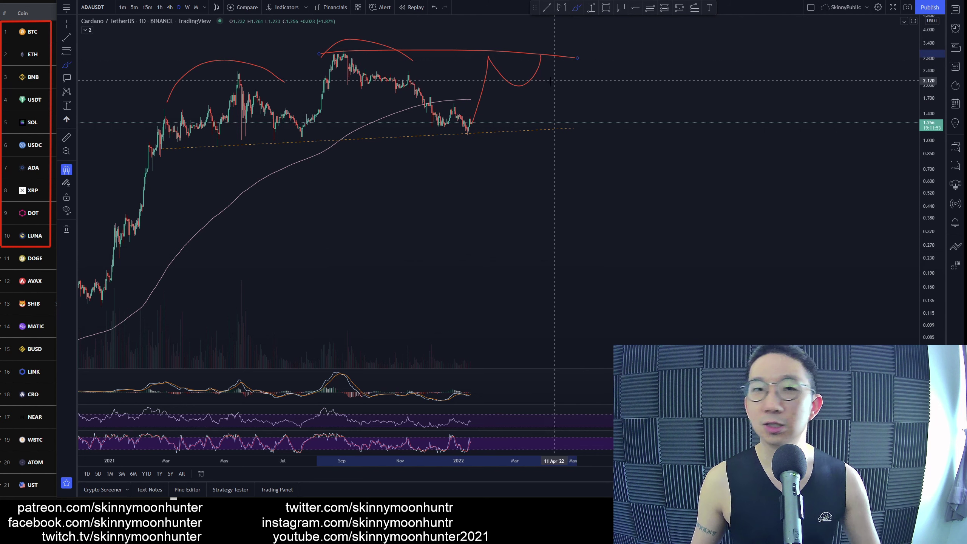
key("ctrl+z")
key("ctrl+z")
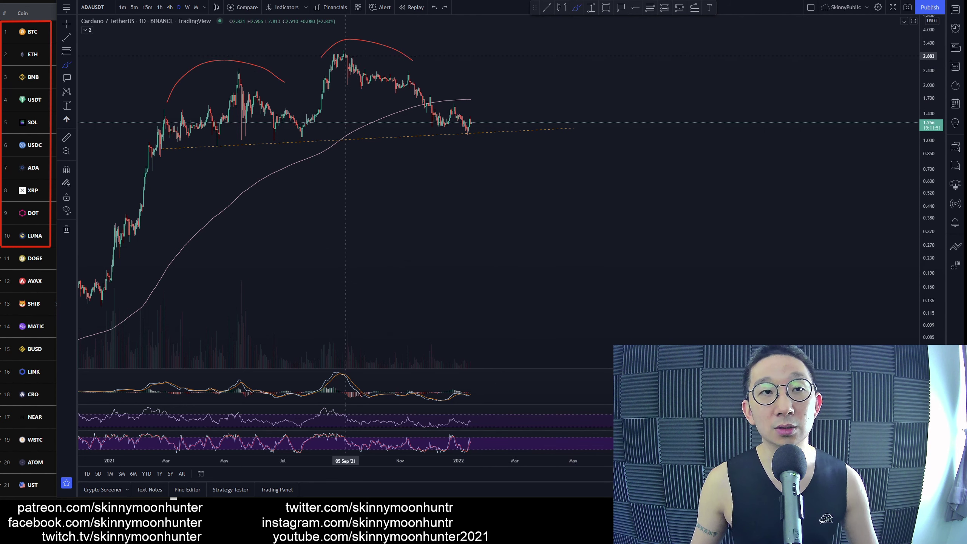
mouse_move(345, 53)
left_mouse_down()
mouse_move(410, 88)
mouse_move(508, 61)
mouse_move(578, 107)
mouse_move(630, 91)
mouse_move(667, 22)
mouse_move(668, 62)
left_mouse_up()
key("ctrl+z")
key("ctrl+z")
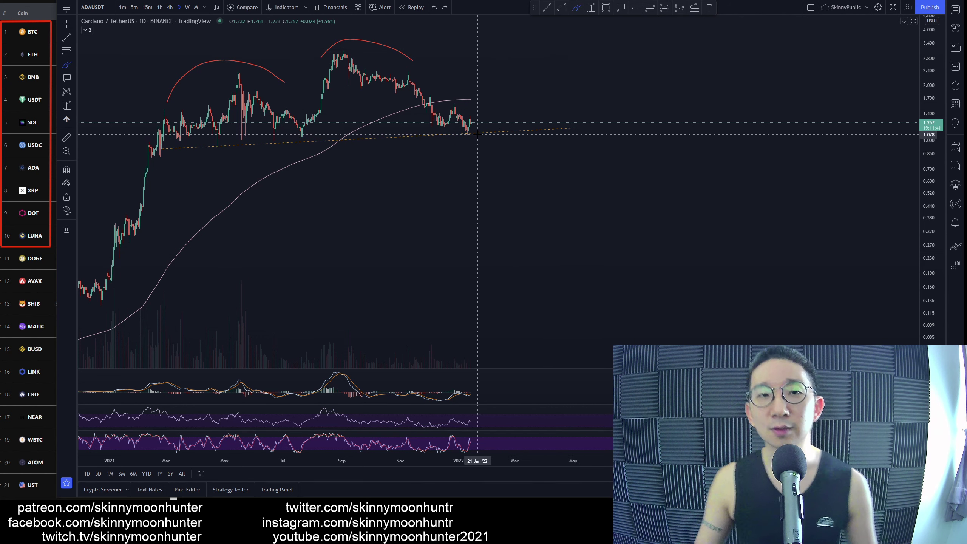
- Trace the support line in red twice, undoing both attempts
mouse_move(151, 152)
left_mouse_down()
mouse_move(560, 140)
mouse_move(579, 119)
left_mouse_up()
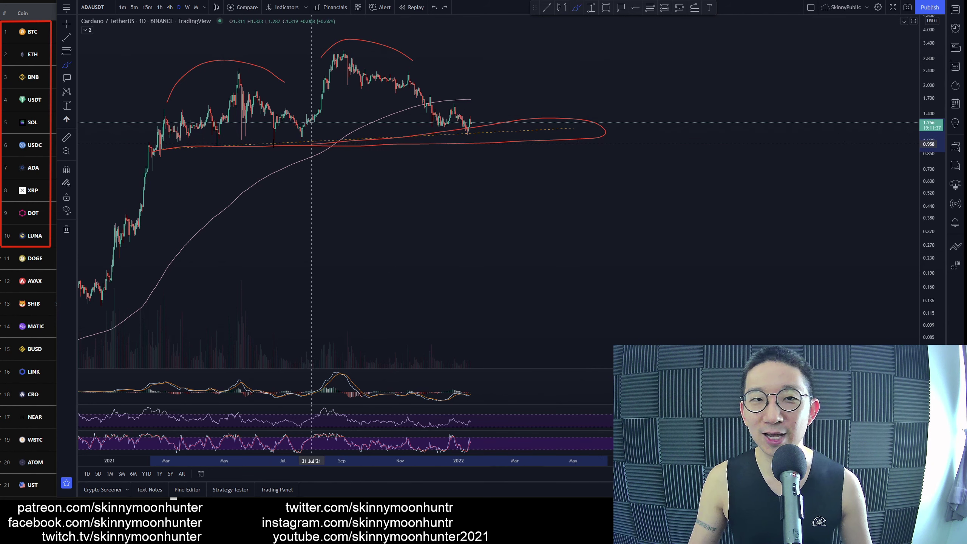
key("ctrl+z")
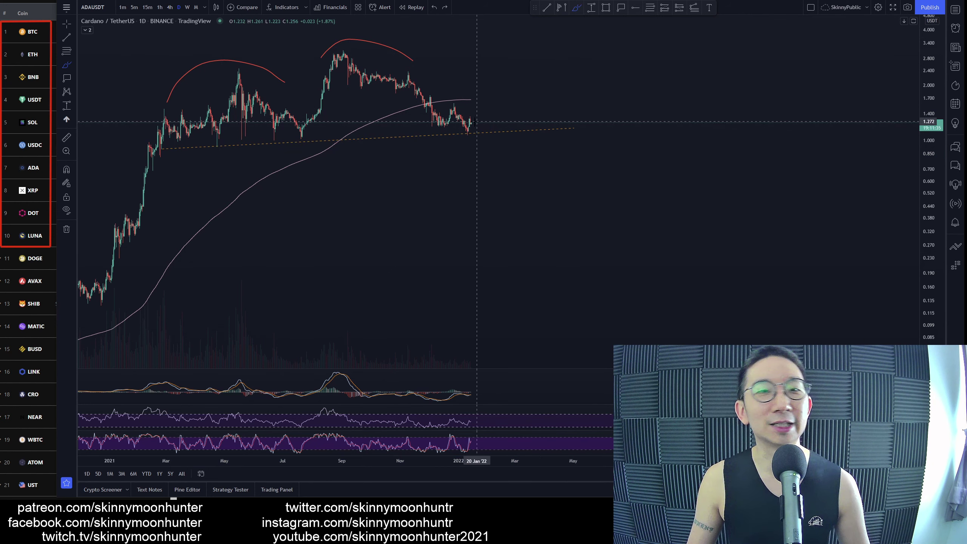
left_click_drag(600, 123, 166, 147)
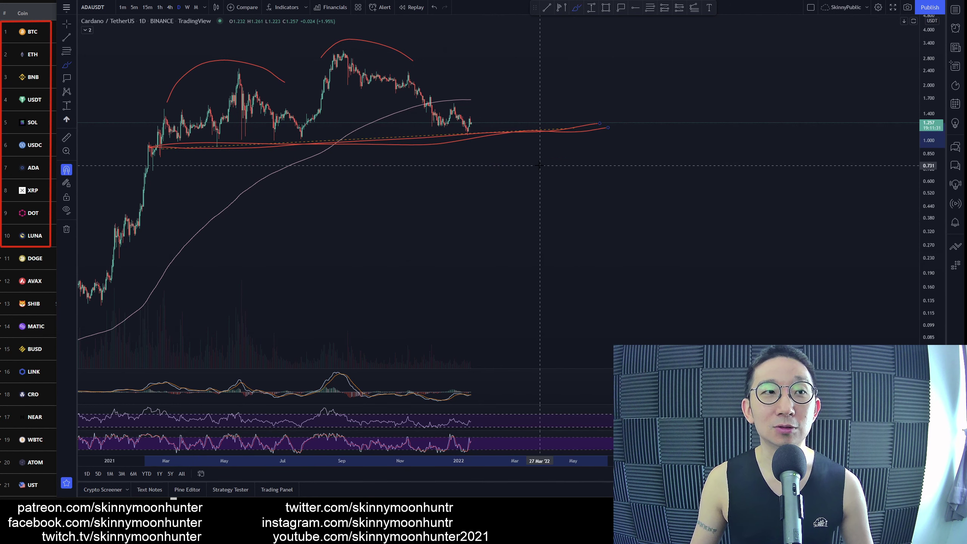
key("ctrl+z")
- Sketch a red bounce from the latest candle, an arrow at its top, and a projected drop with arrowhead
left_click_drag(471, 123, 491, 91)
mouse_move(552, 39)
left_mouse_down()
mouse_move(496, 93)
mouse_move(544, 189)
left_mouse_up()
mouse_move(507, 177)
left_mouse_down()
mouse_move(558, 208)
mouse_move(556, 176)
left_mouse_up()
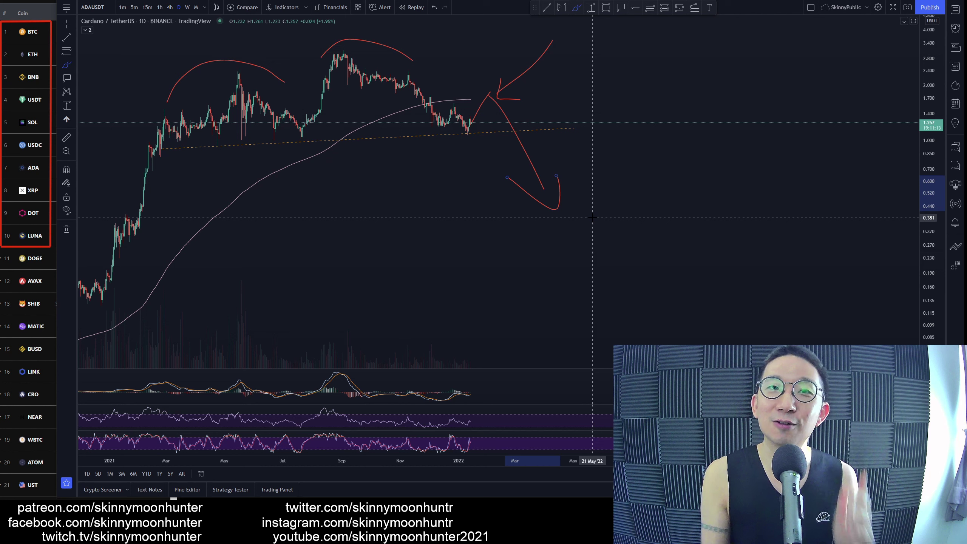
- Undo the drop curve with its arrows and the upward bounce stroke
key("ctrl+z")
key("ctrl+z")
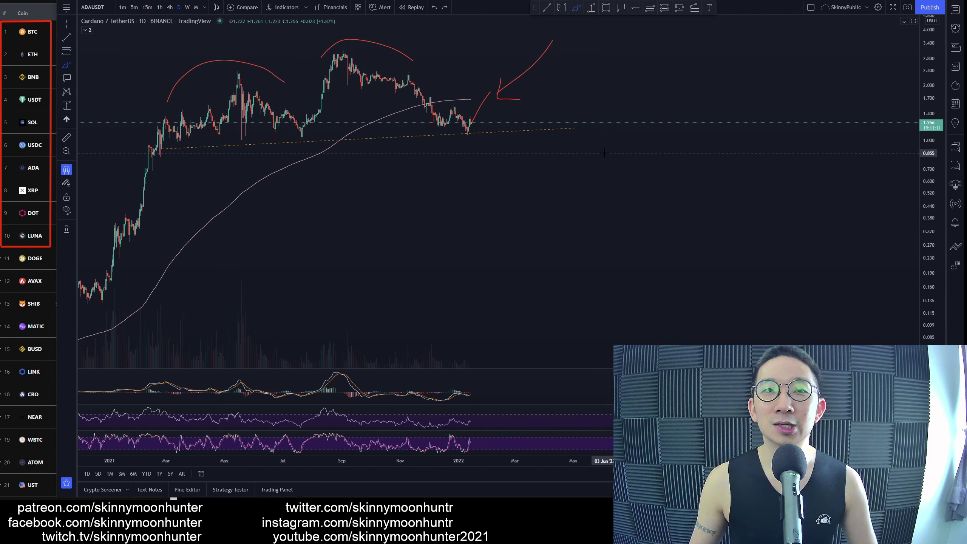
key("ctrl+z")
key("ctrl+z")
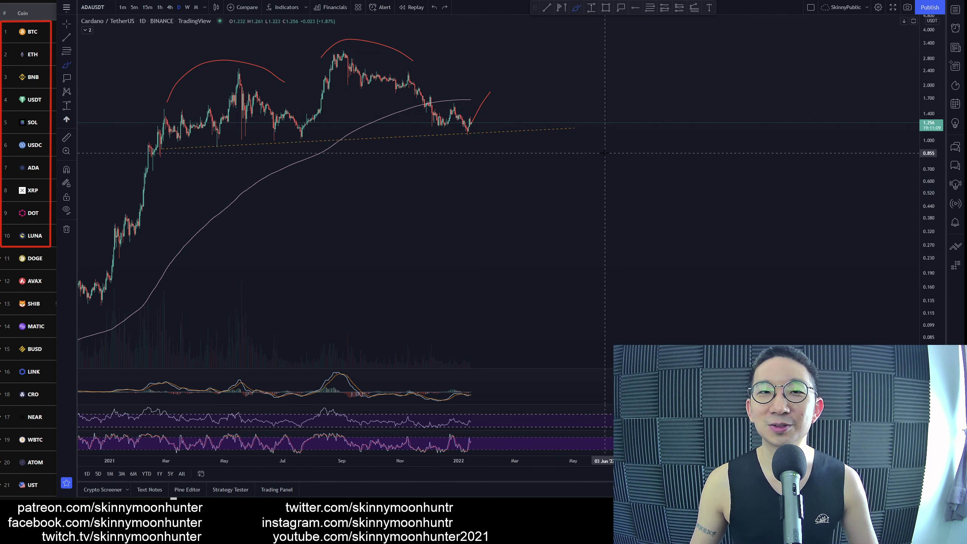